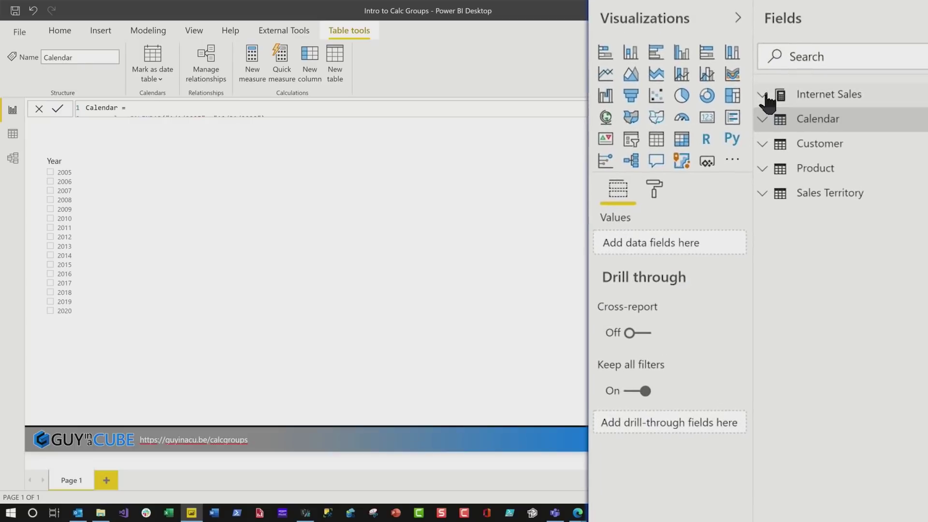
Step: Expand Internet Sales, review its Qty and Sales measure folders, then collapse the measures folder
left_click(767, 97)
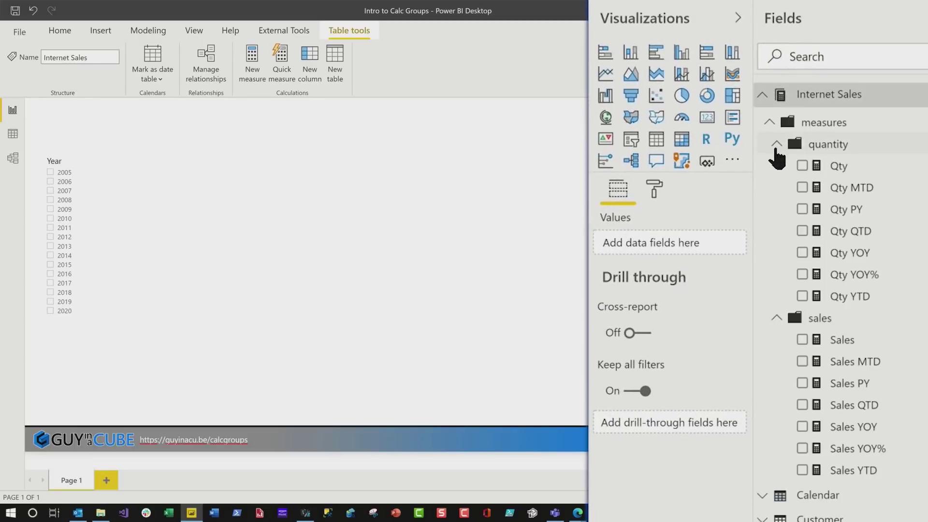
left_click(778, 145)
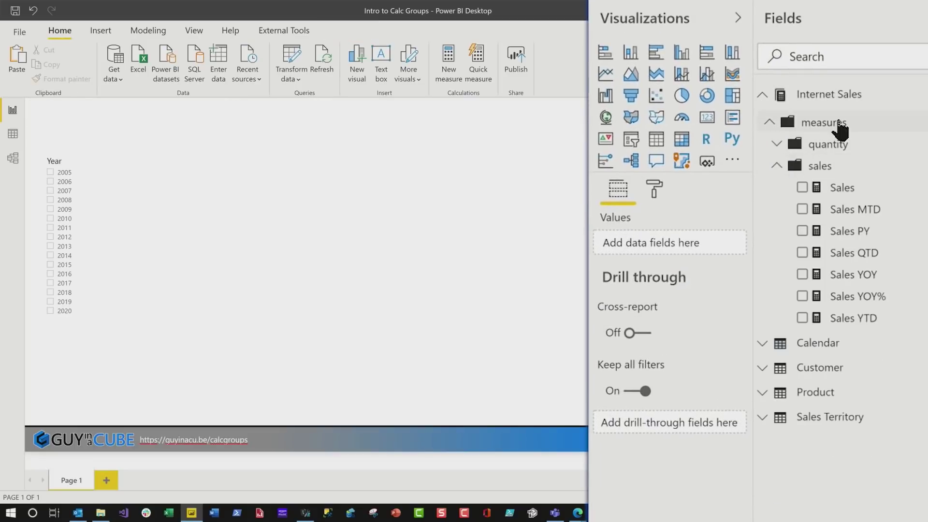
left_click(776, 165)
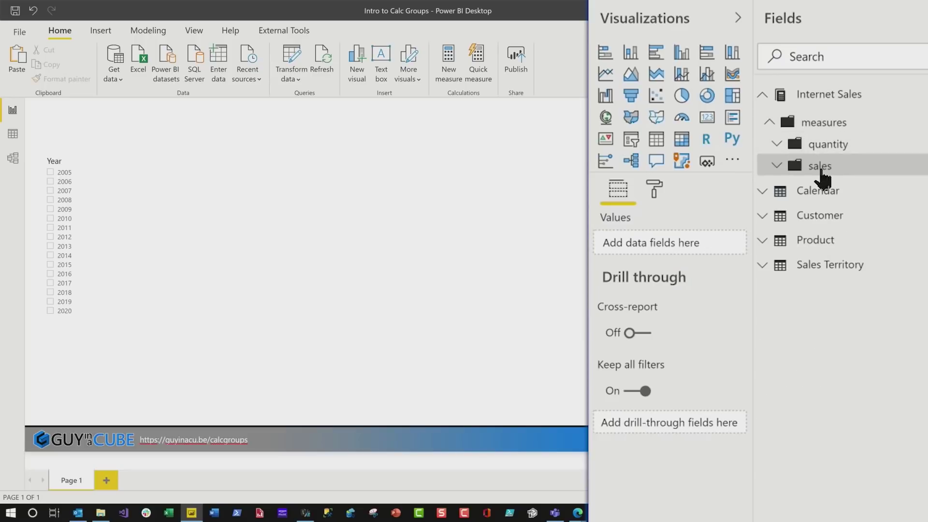
left_click(779, 146)
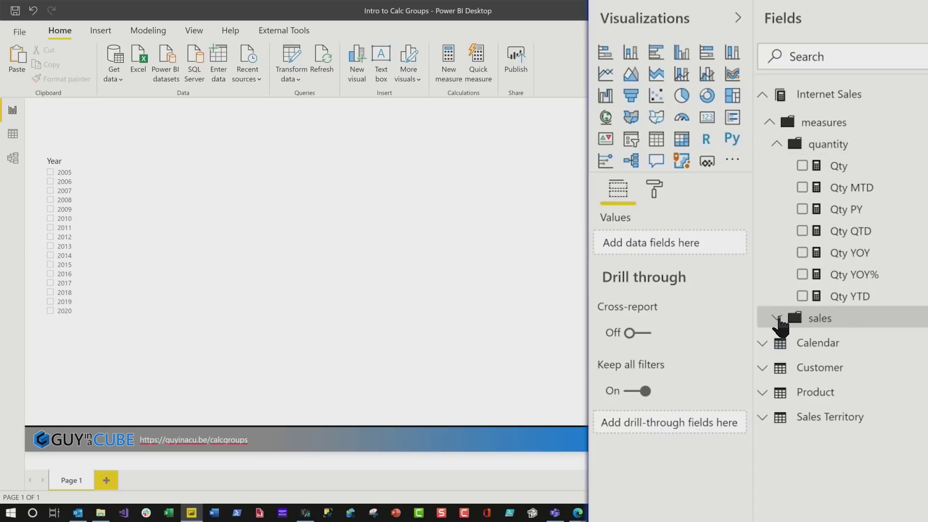
left_click(777, 318)
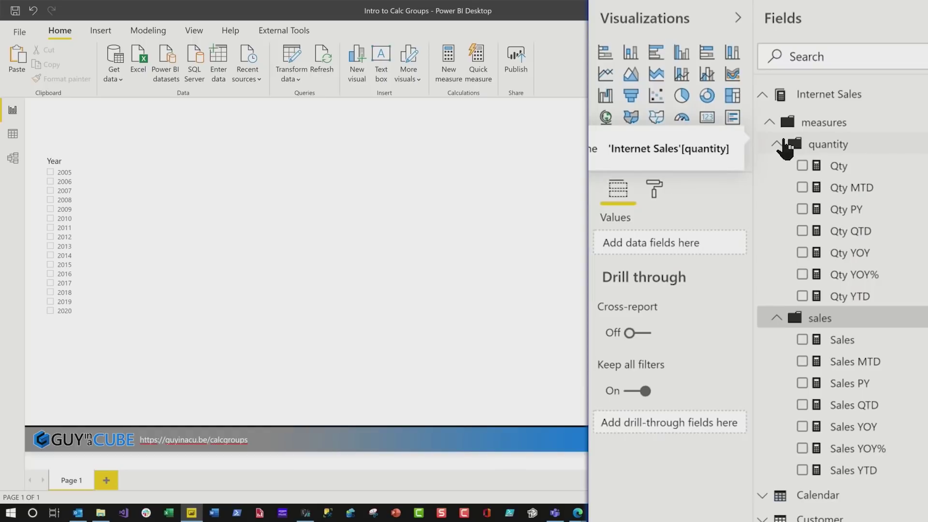
left_click(769, 123)
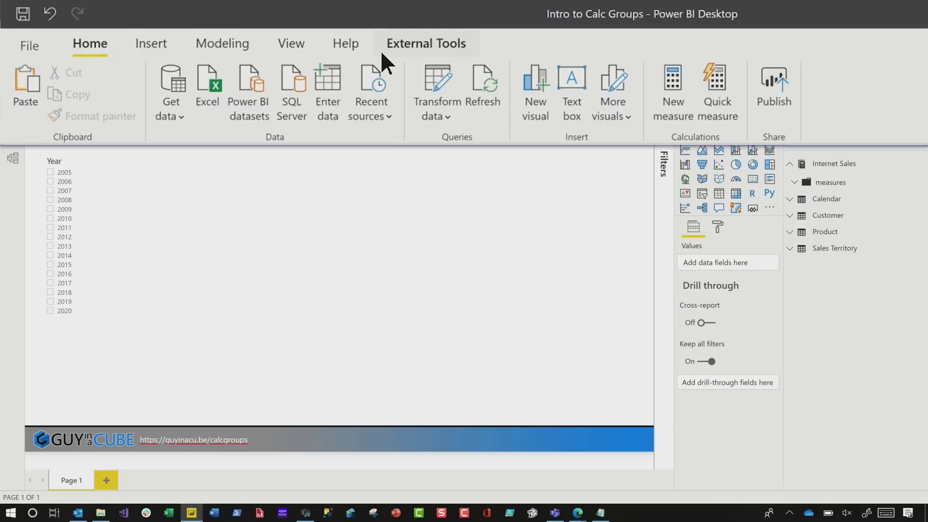
Step: Launch Tabular Editor from External Tools, maximize it, and expand the model's Tables folder
left_click(419, 48)
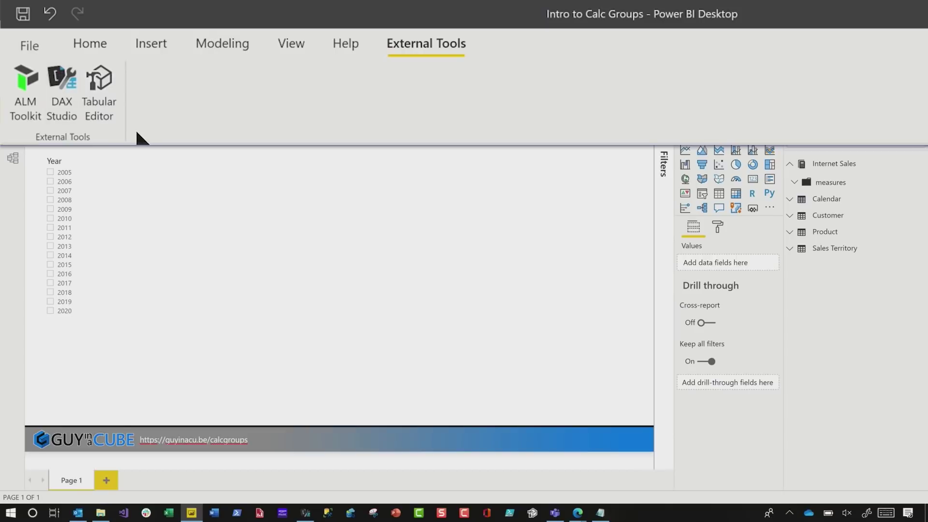
left_click(104, 85)
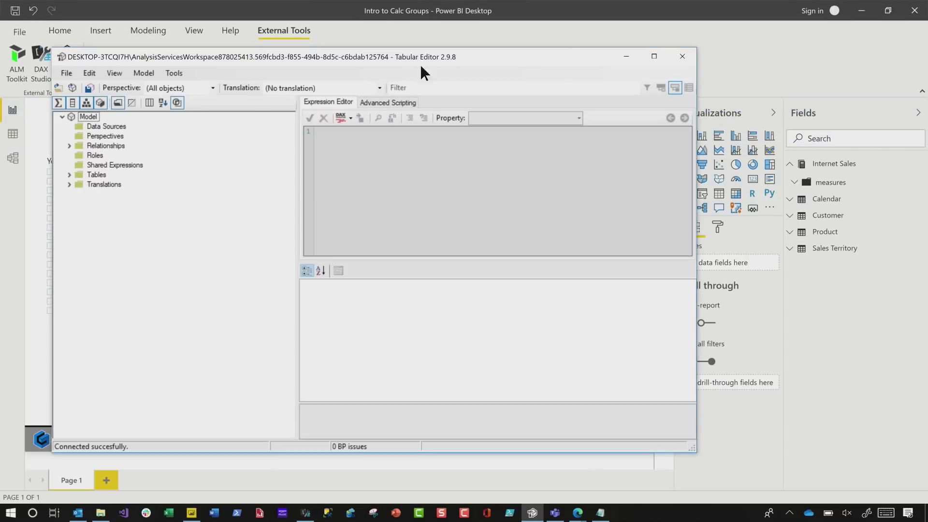
double_click(541, 52)
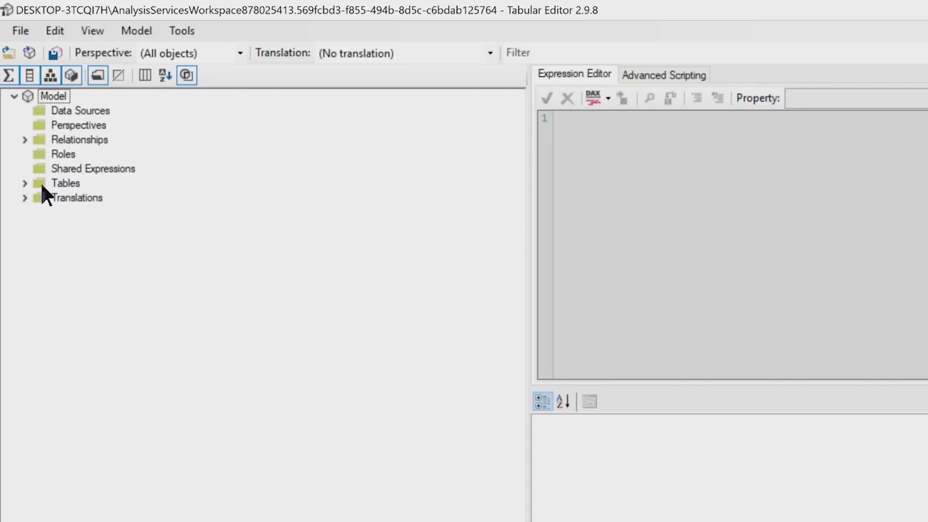
left_click(25, 183)
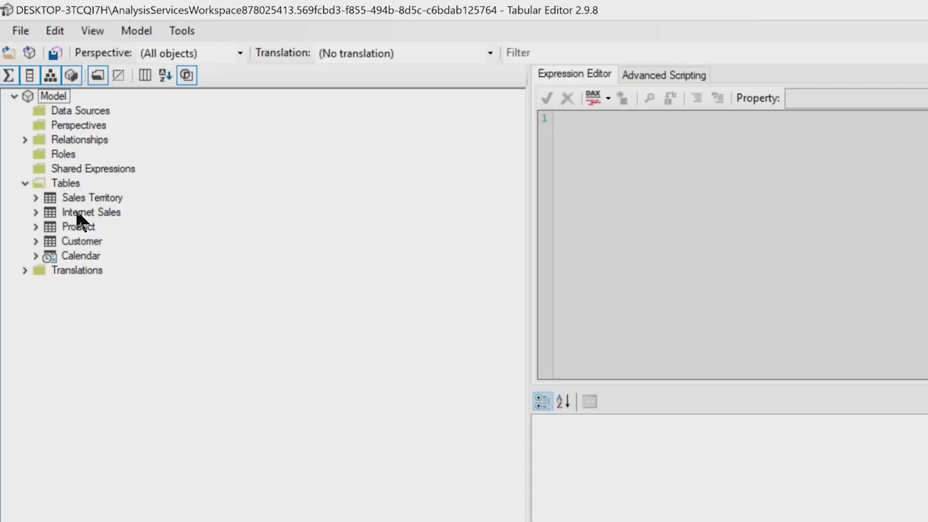
Step: Create a new calculation group named 'Time Intelligence' and expand its node
right_click(65, 184)
mouse_move(91, 194)
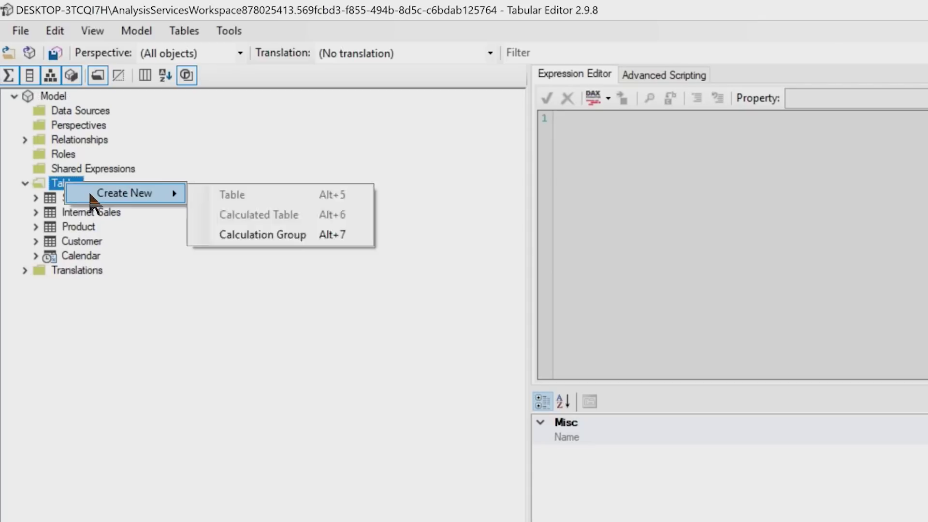
left_click(277, 233)
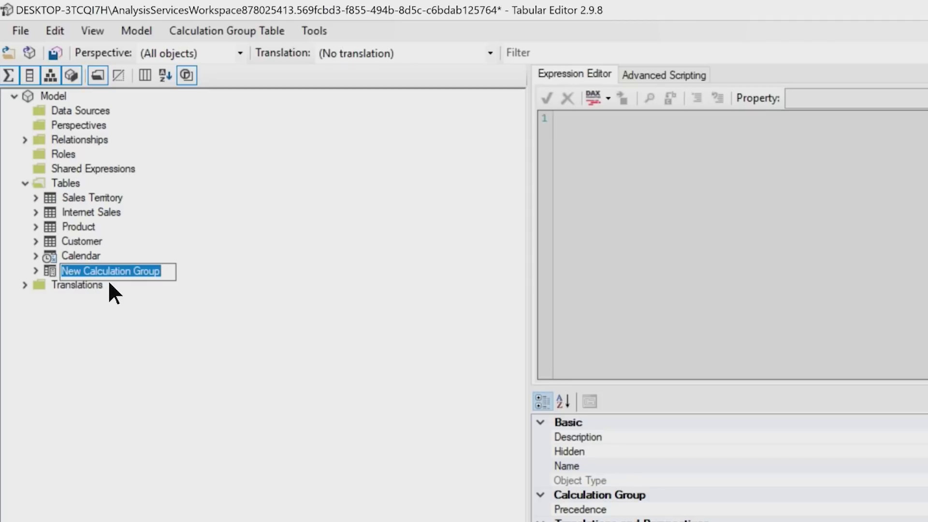
type("Time In")
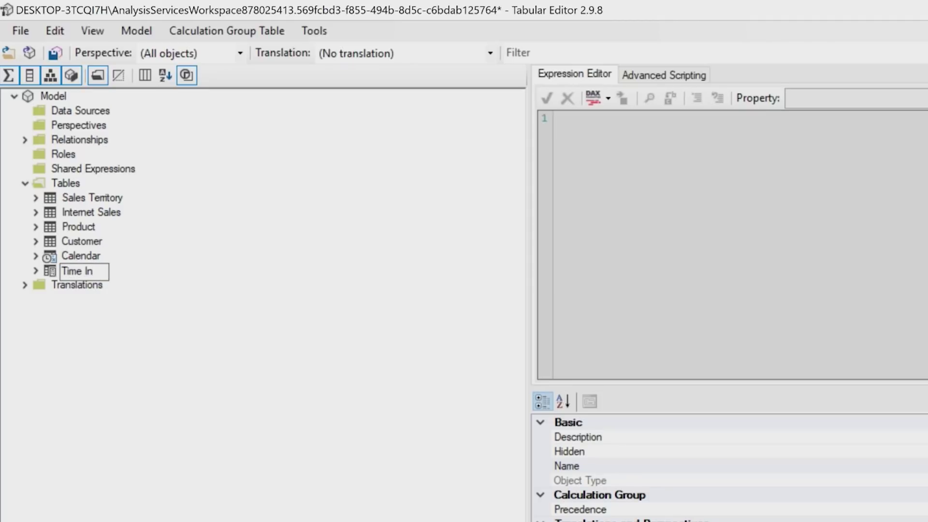
type("telligence")
key("Return")
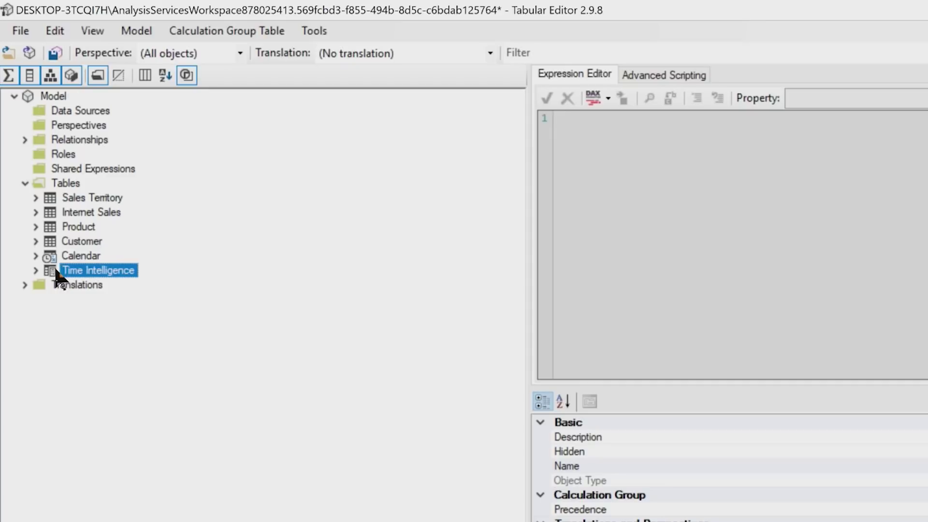
left_click(36, 271)
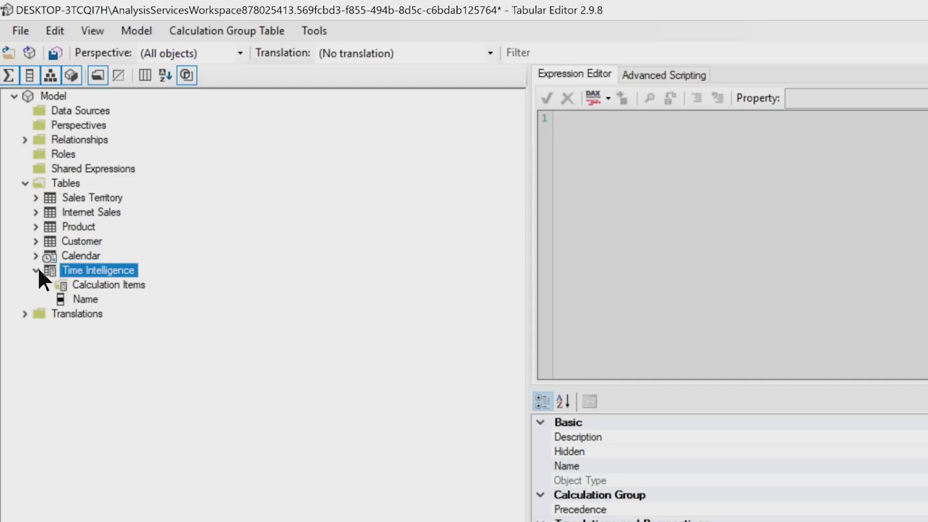
Step: Add a calculation item named MTD and put the cursor in its Expression Editor
left_click(111, 265)
right_click(112, 284)
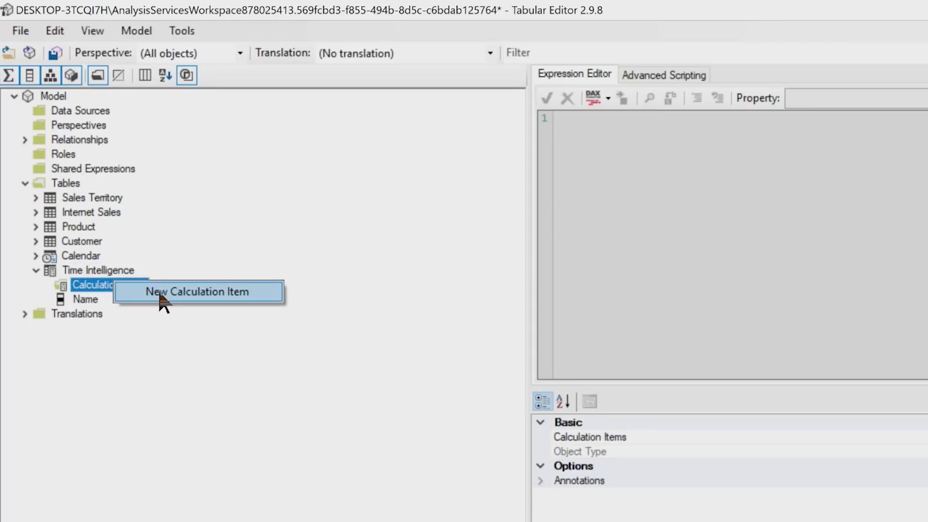
left_click(160, 292)
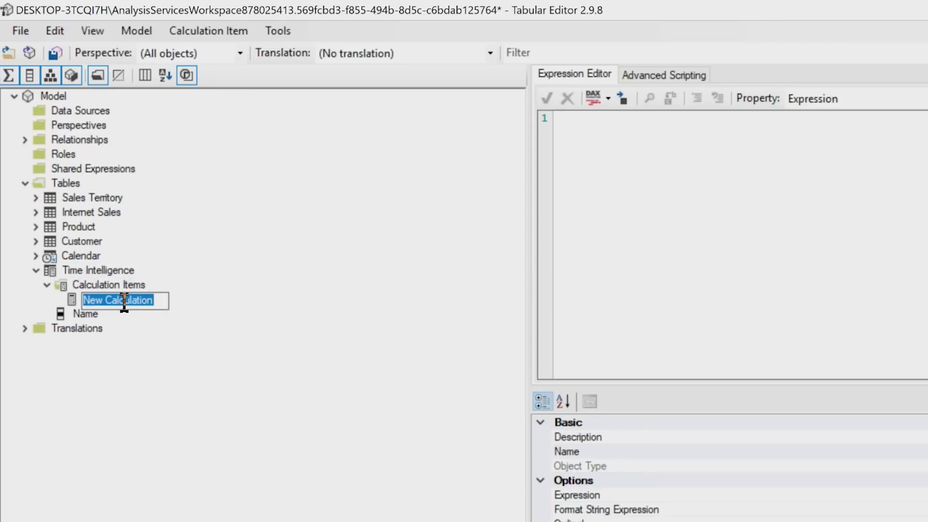
type("MTD")
key("Return")
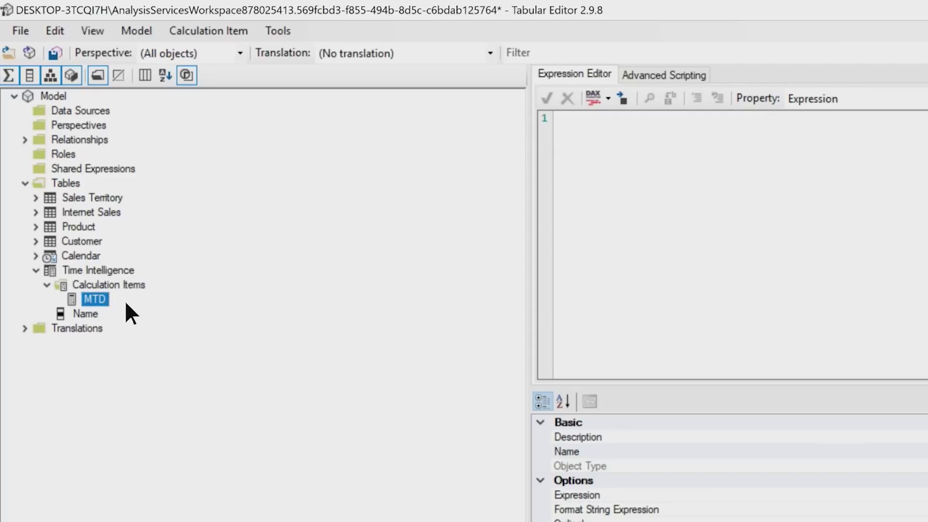
left_click(732, 254)
left_click(193, 513)
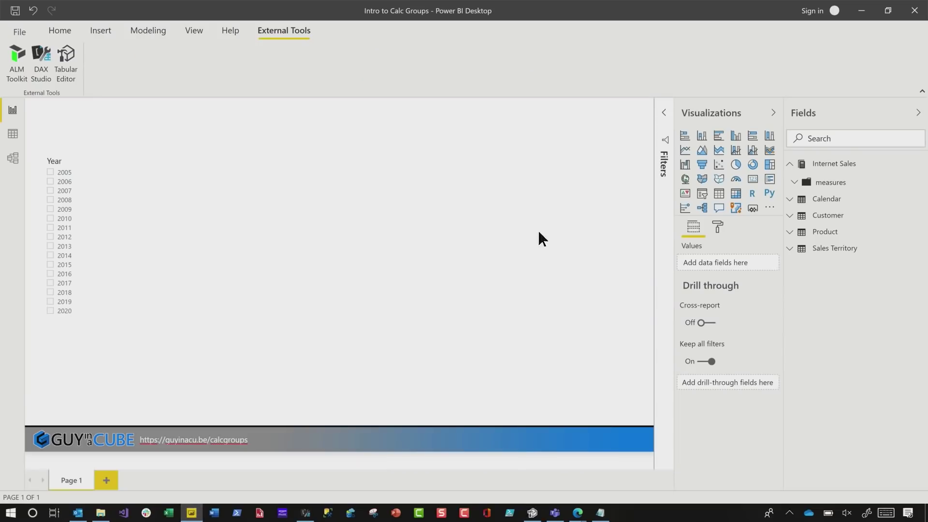
Step: Select the Qty MTD measure's CALCULATE formula in Power BI for reuse
left_click(793, 185)
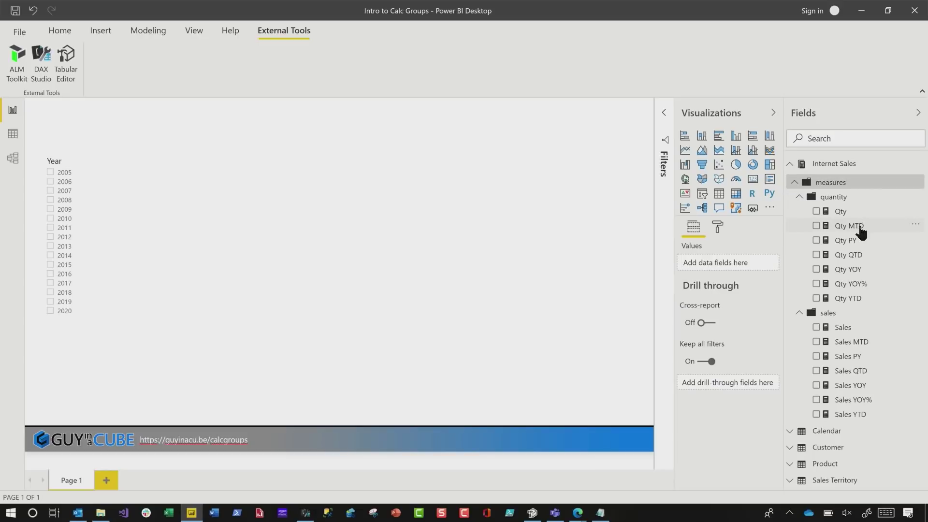
left_click(860, 228)
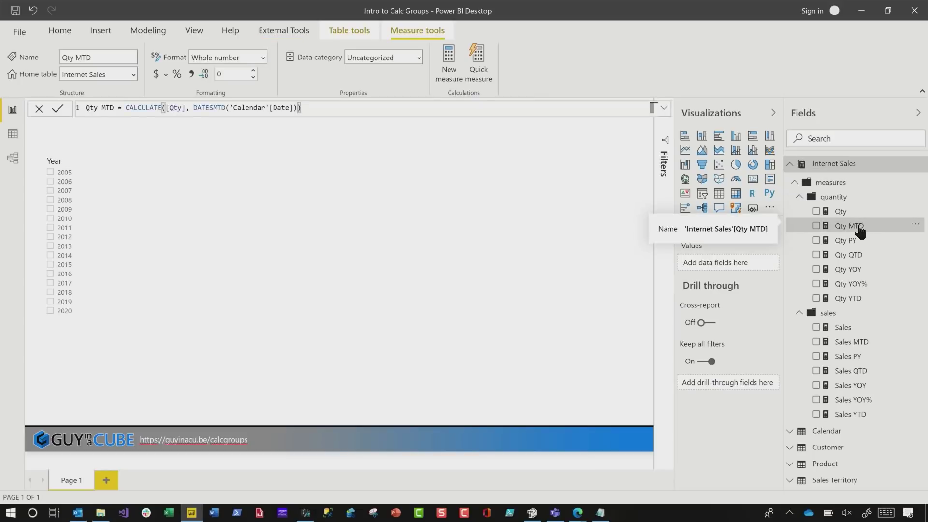
left_click(127, 107, "shift")
key("ctrl+c")
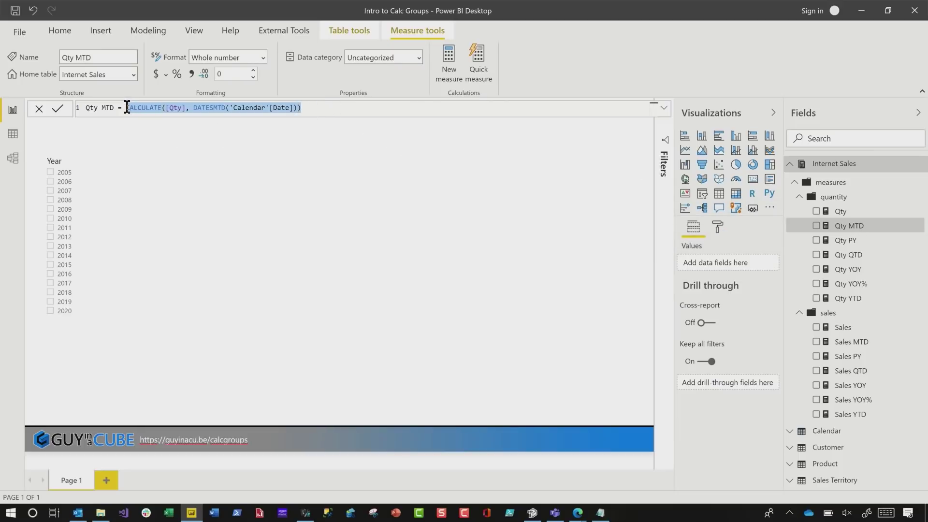
left_click(862, 10)
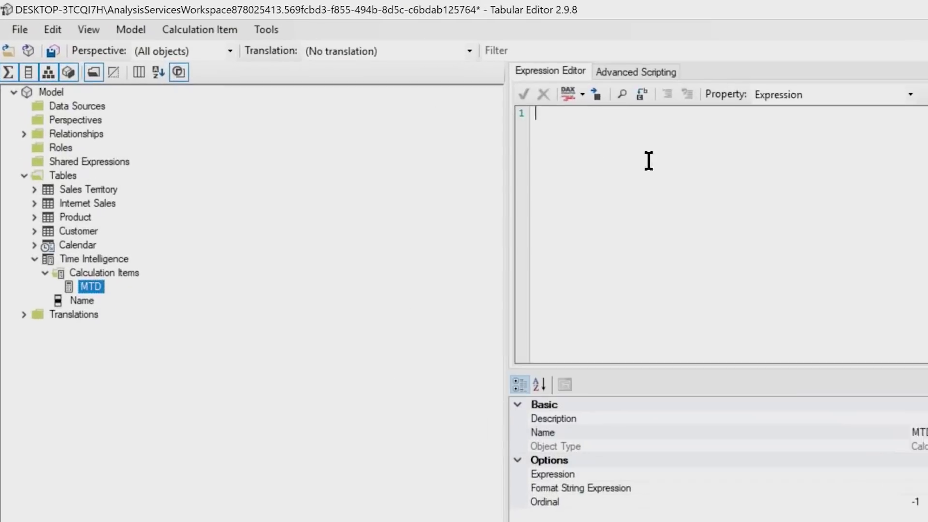
Step: Paste the formula into MTD, replace [Qty] with SELECTEDMEASURE(), and format the DAX
key("ctrl+v")
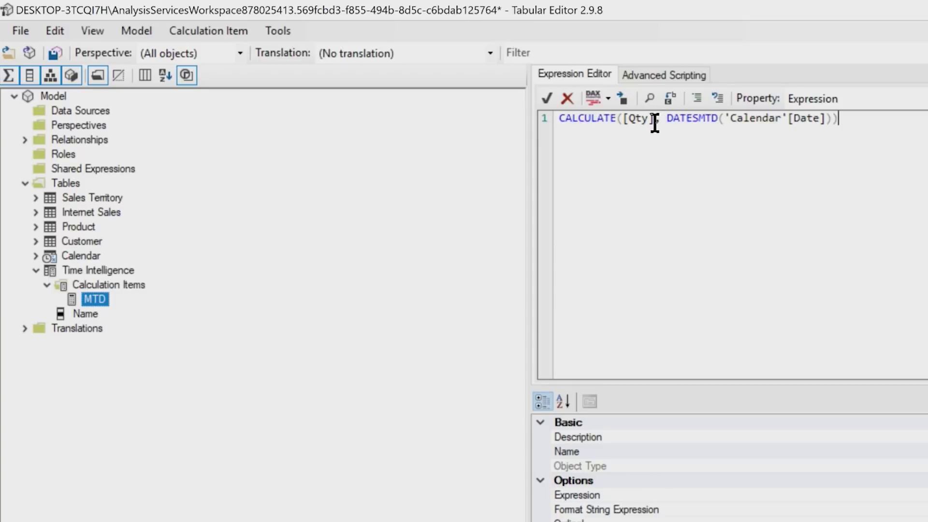
left_click_drag(650, 122, 626, 115)
key("BackSpace")
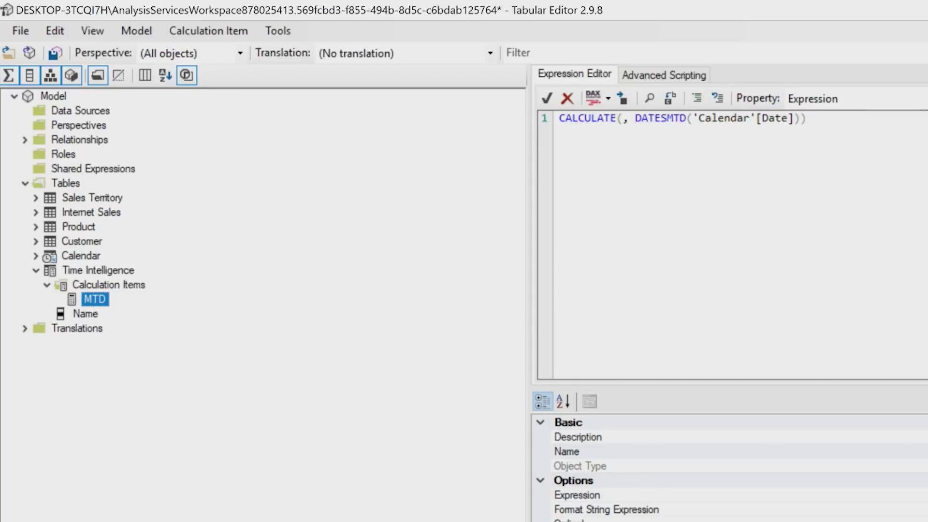
type("SELECTD")
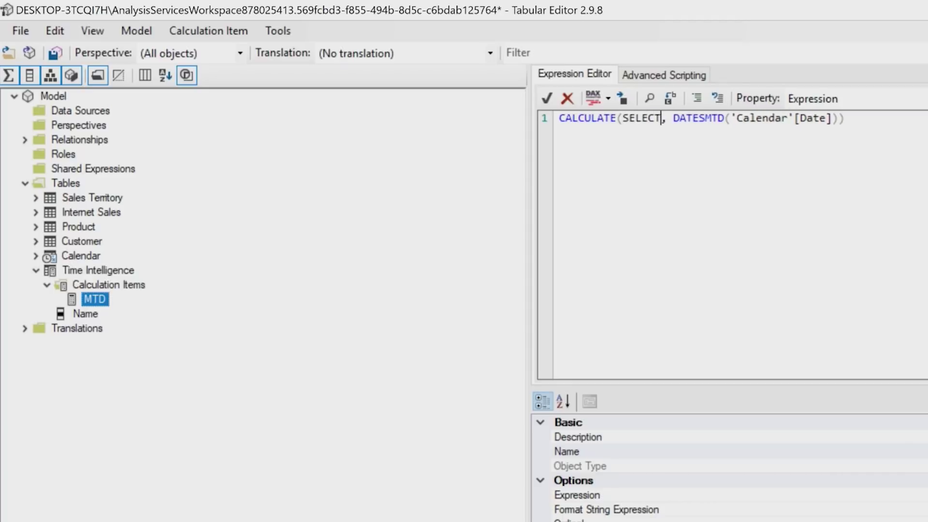
type("DMEASURE")
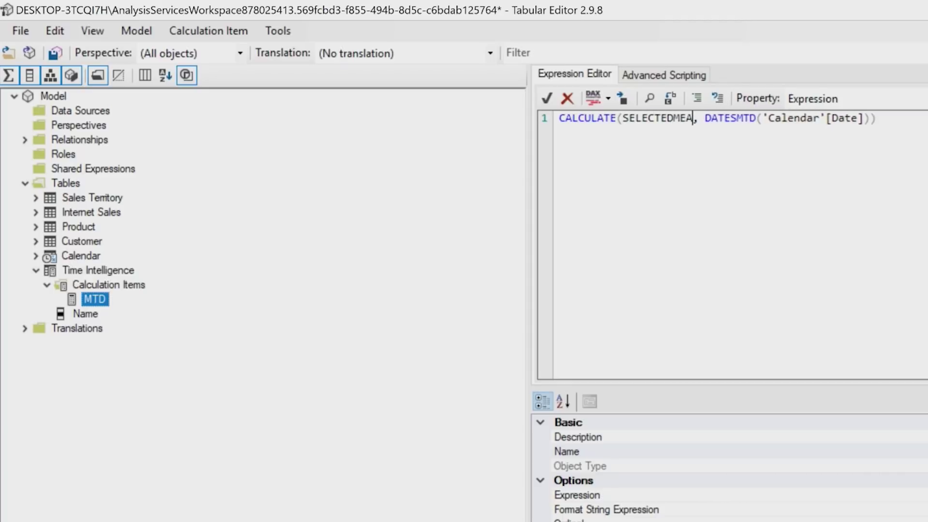
type("()")
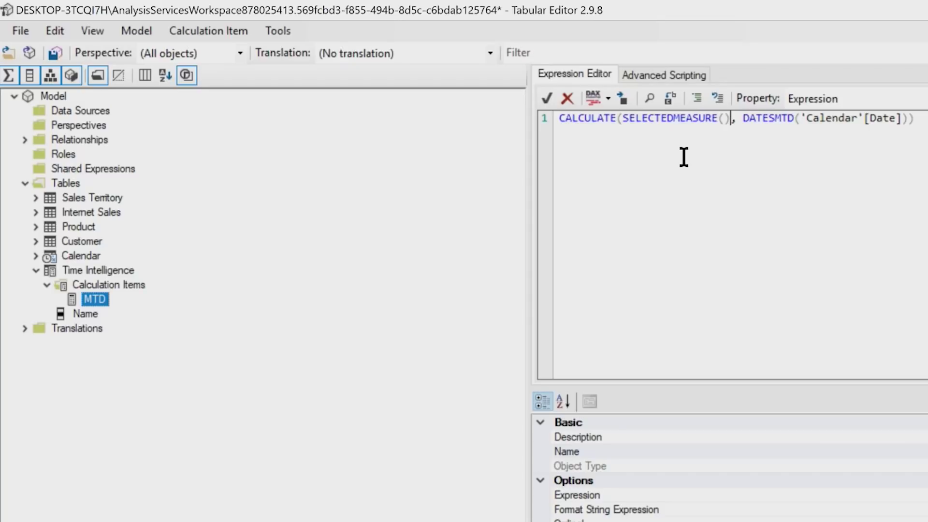
left_click(712, 223)
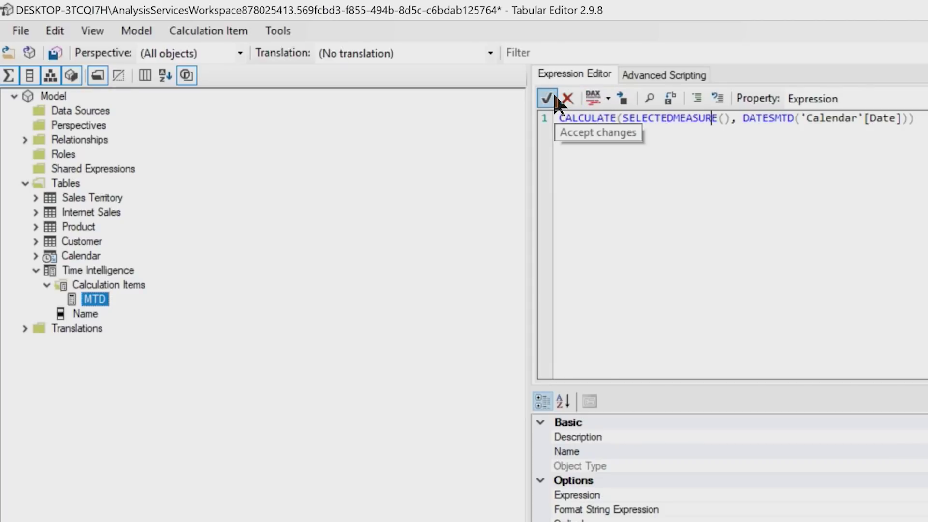
left_click(594, 101)
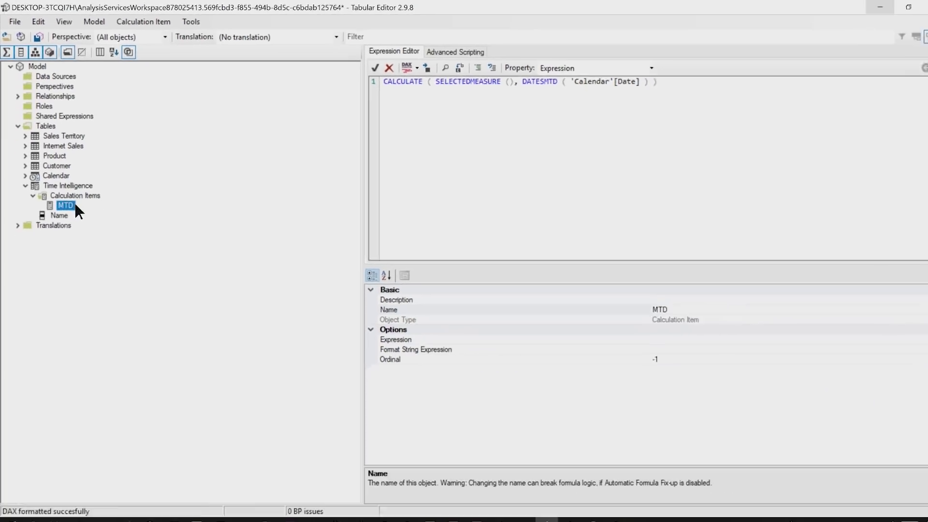
Step: Add the YTD item and review the MTD, YTD, QTD, PY, YoY and YoY% expressions
type("ytd")
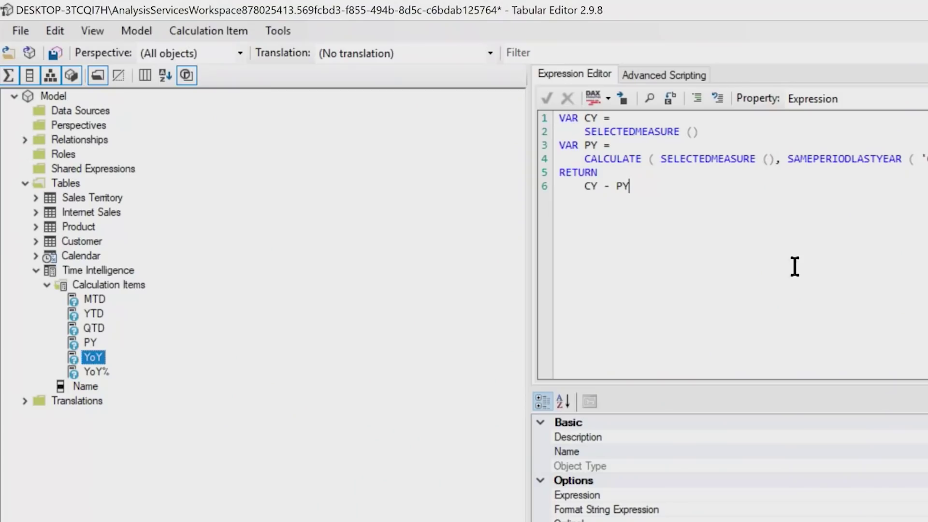
left_click(97, 301)
left_click(95, 315)
left_click(94, 330)
left_click(95, 343)
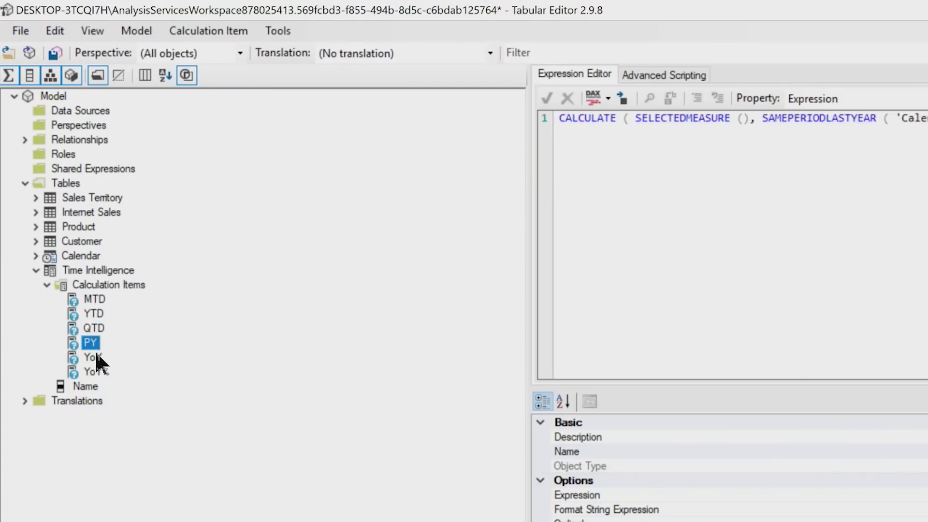
left_click(96, 358)
left_click(97, 372)
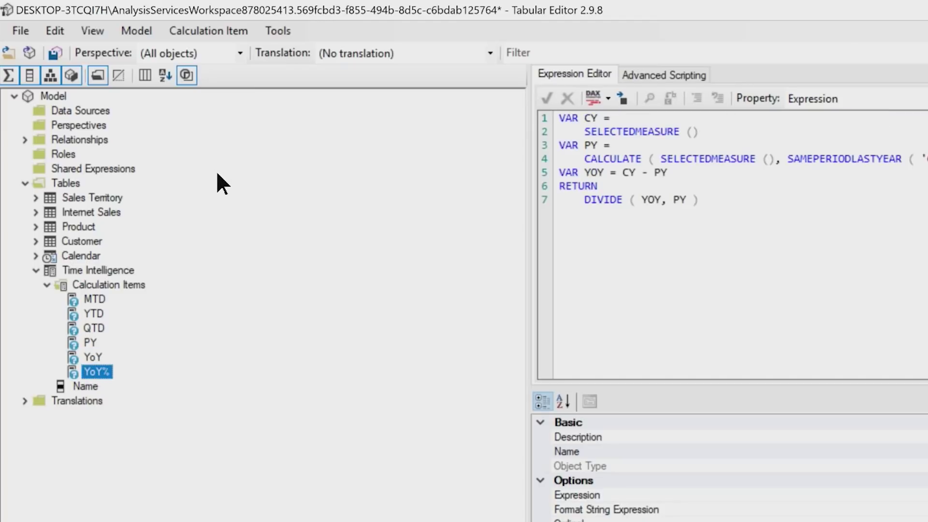
Step: Save the Tabular Editor changes to the model and return to Power BI Desktop
left_click(29, 25)
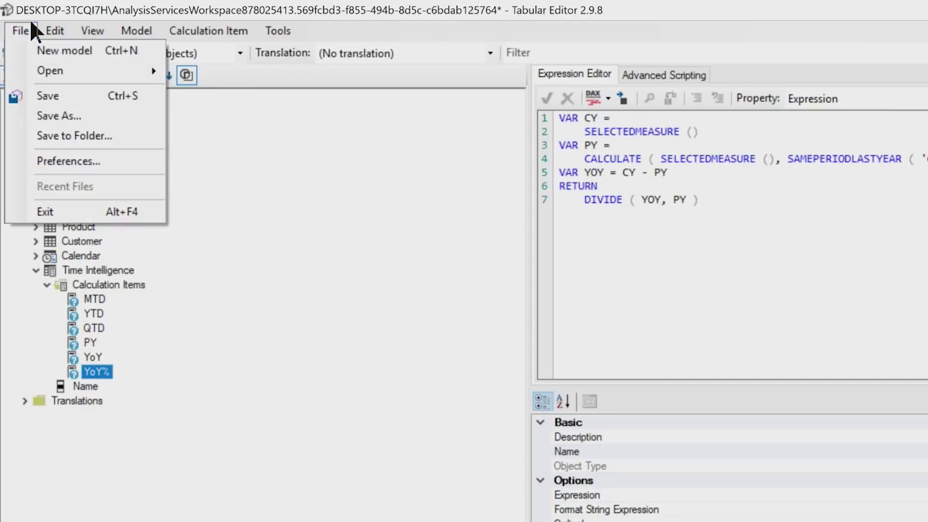
left_click(35, 96)
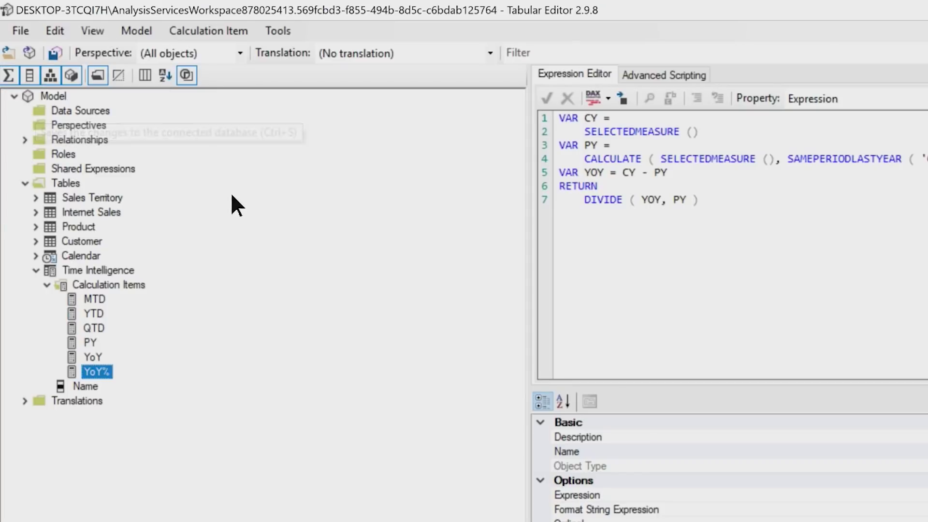
left_click(191, 512)
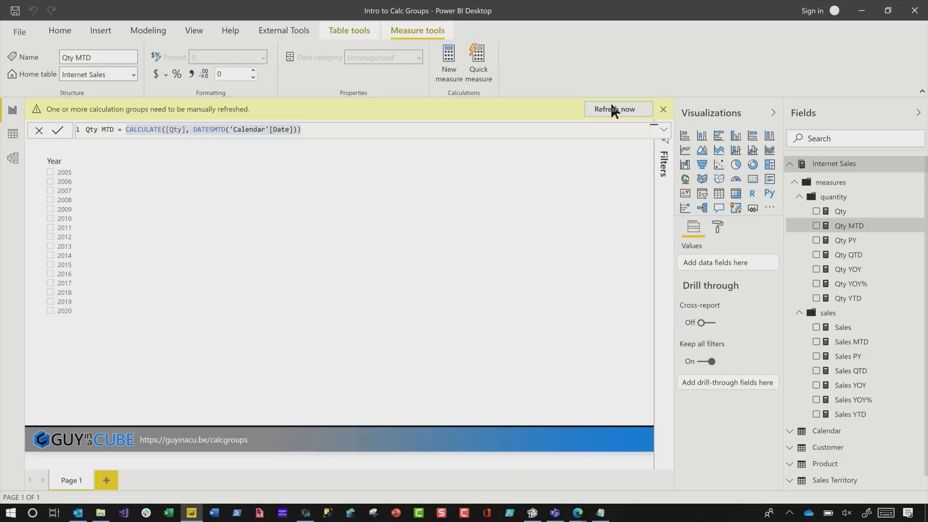
Step: Refresh the calculation groups and expand Time Intelligence to show its Name field
left_click(622, 109)
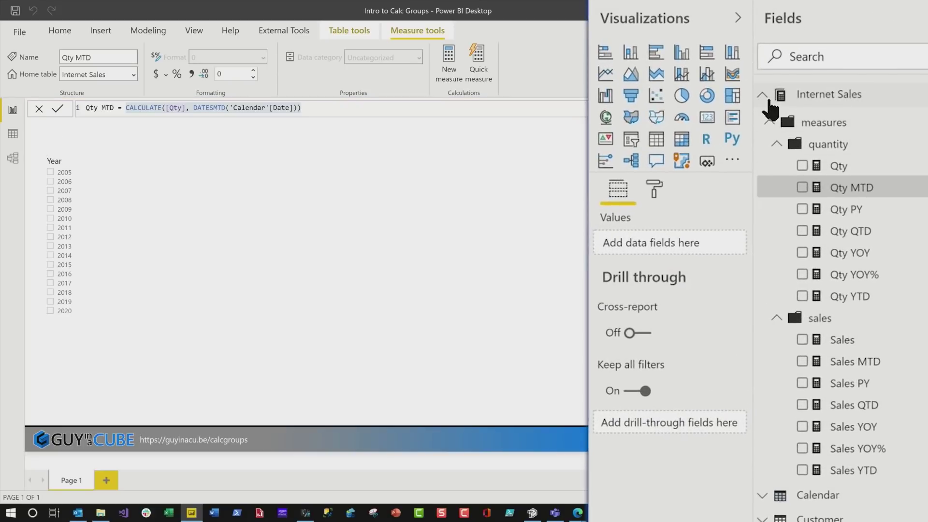
left_click(769, 99)
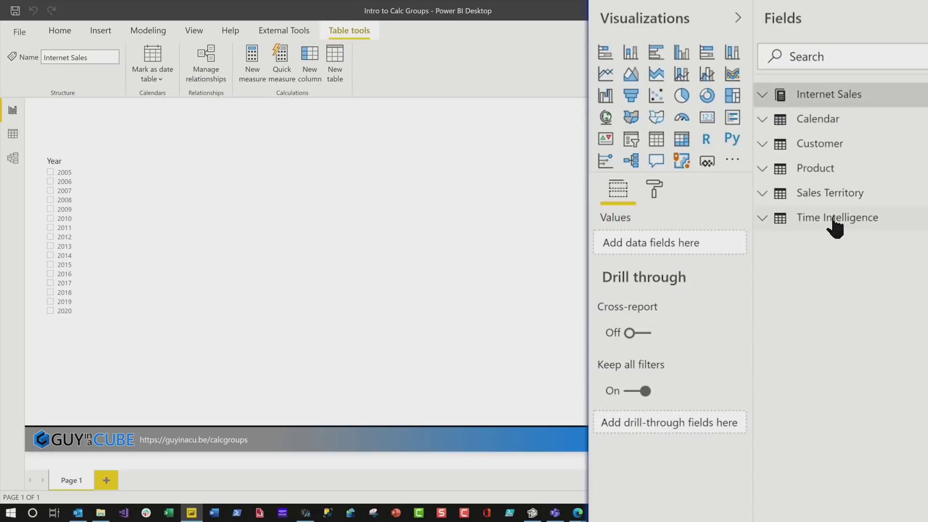
left_click(769, 220)
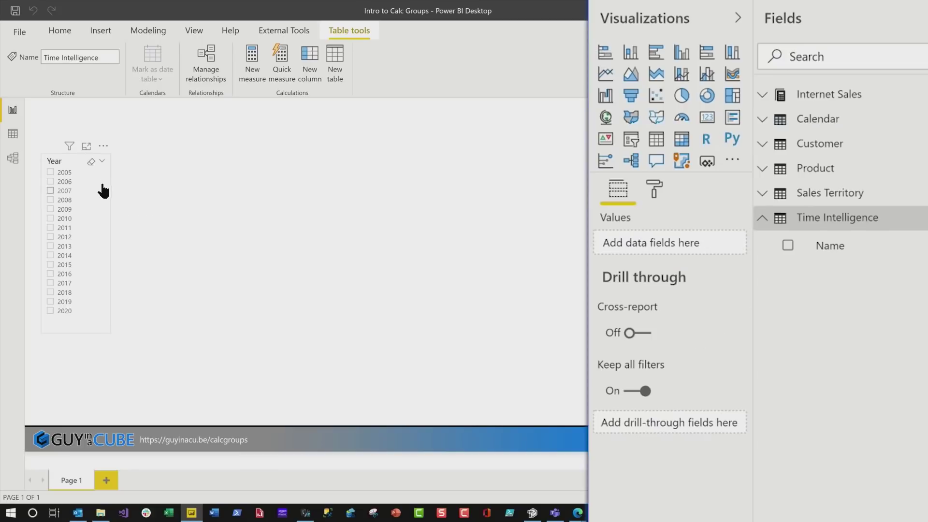
Step: Add a new matrix visual to the report page
left_click(102, 155)
left_click(235, 151)
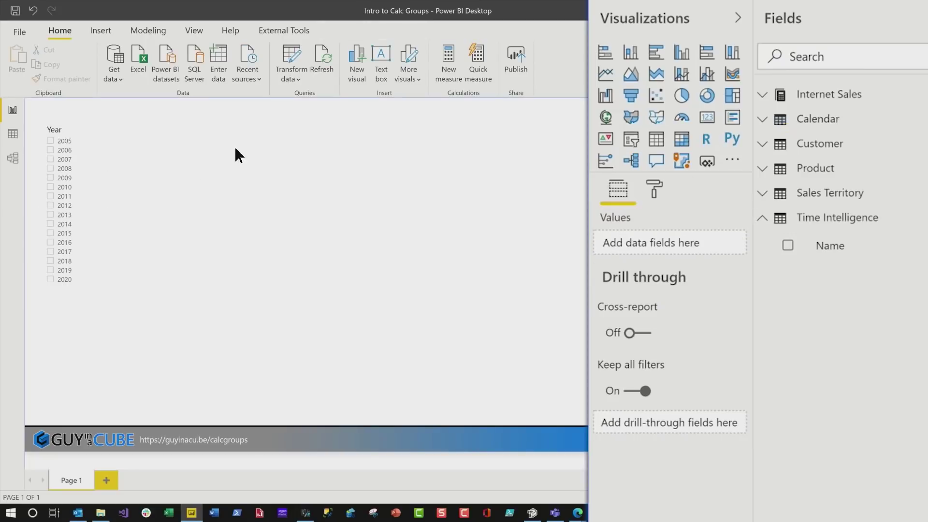
left_click(681, 139)
Step: Position and enlarge the matrix beside the Year slicer, and add Sales as its values
left_click_drag(48, 364, 232, 166)
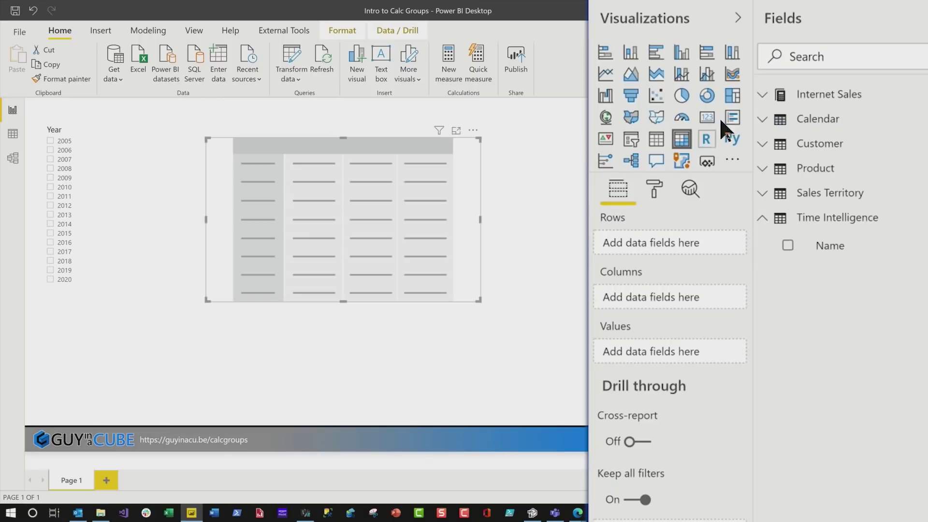
left_click(768, 98)
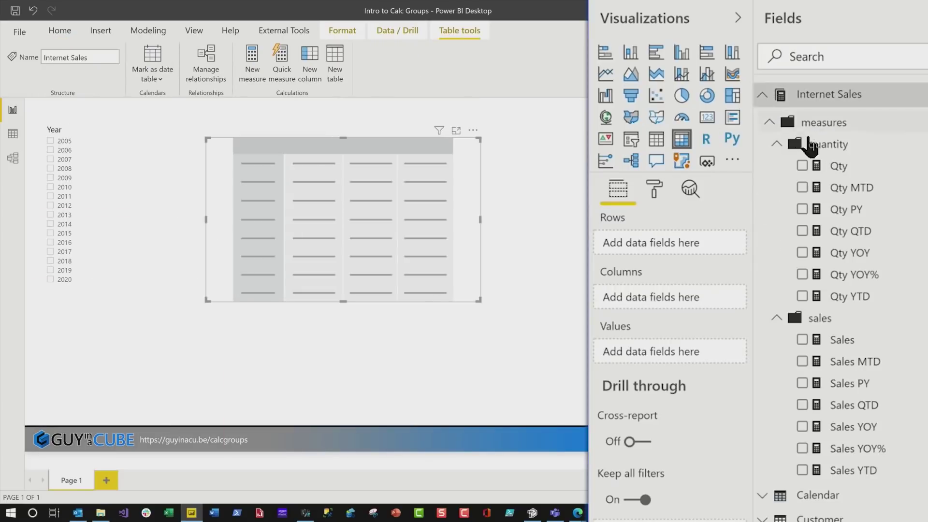
left_click_drag(851, 344, 662, 358)
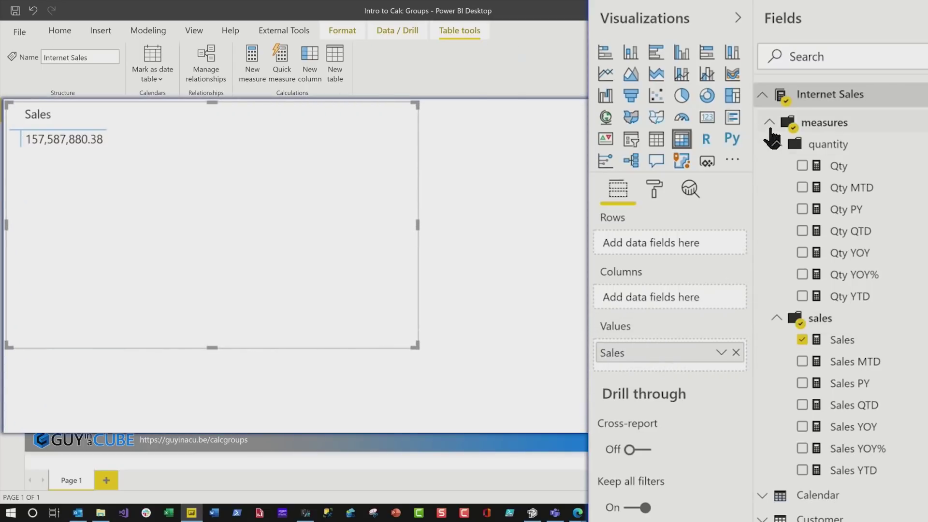
Step: Put Calendar Year, Quarter and Month on the matrix rows
left_click(763, 95)
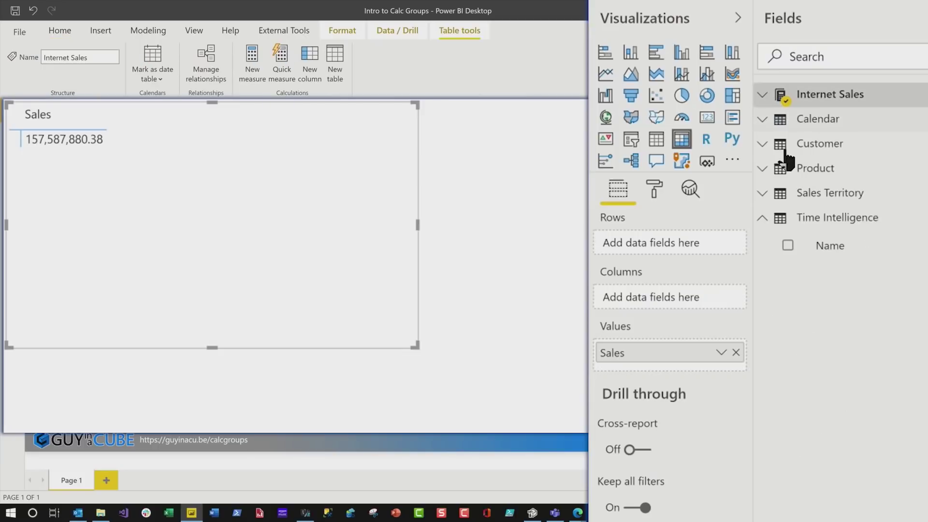
left_click(763, 120)
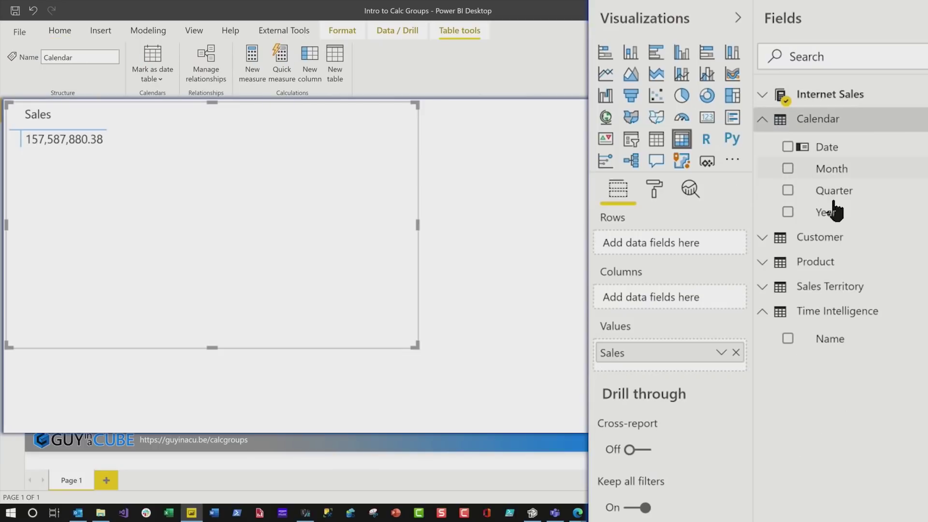
left_click_drag(834, 211, 680, 254)
left_click(787, 190)
left_click(788, 168)
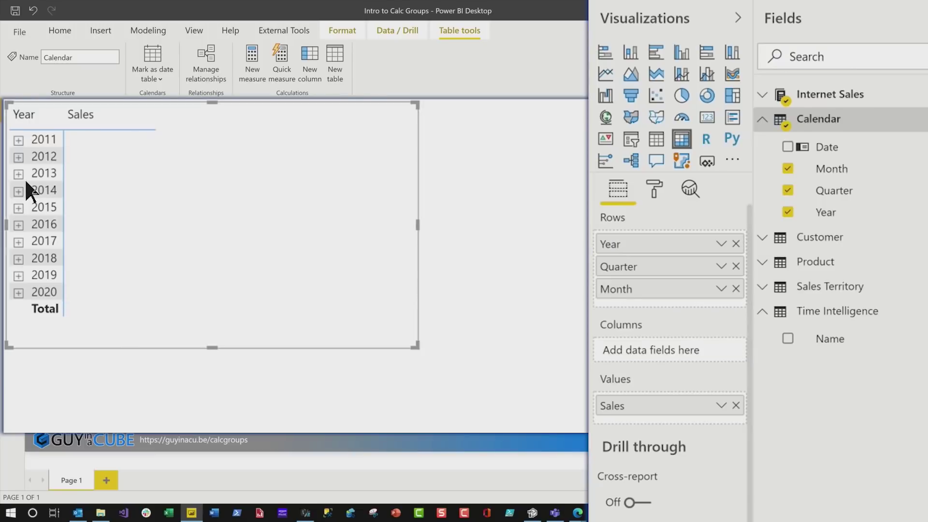
Step: Check the 2013 drill-down, then add Time Intelligence Name to the matrix columns
left_click(18, 174)
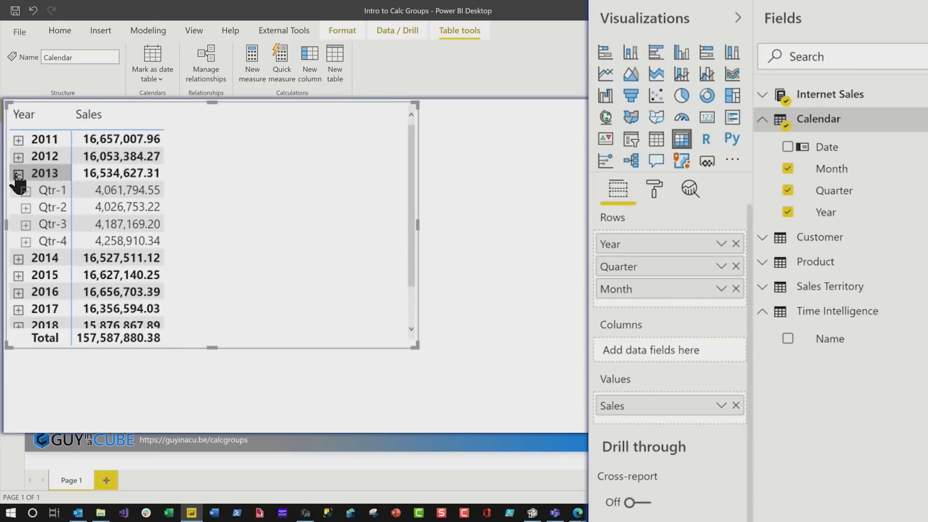
left_click(18, 175)
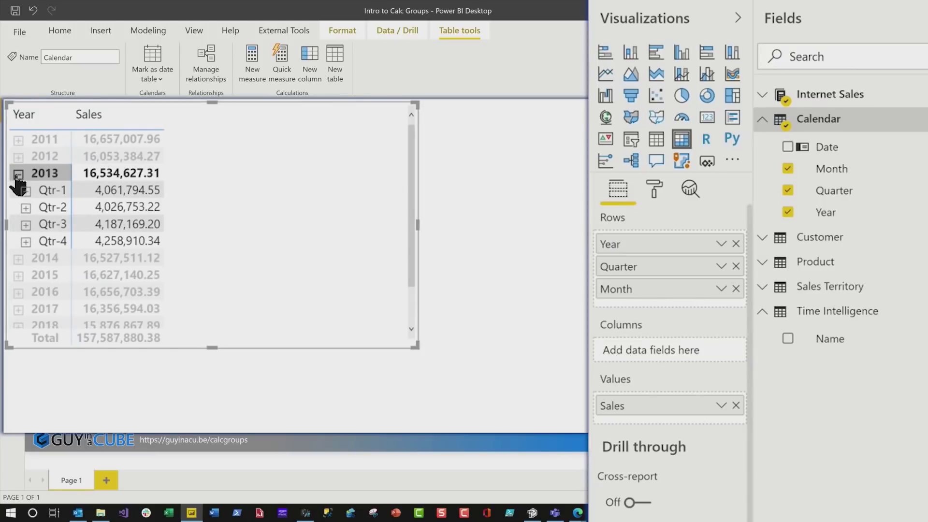
left_click(18, 174)
left_click(39, 170)
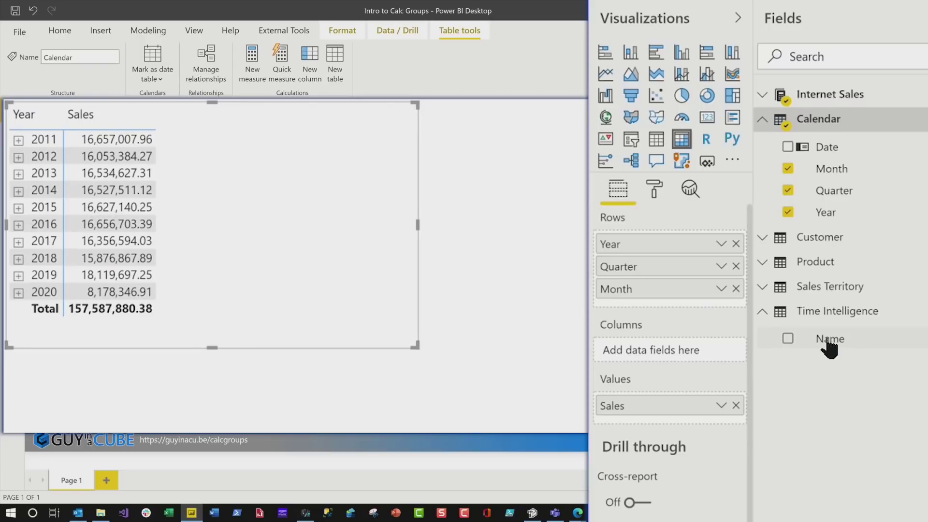
left_click_drag(830, 341, 650, 355)
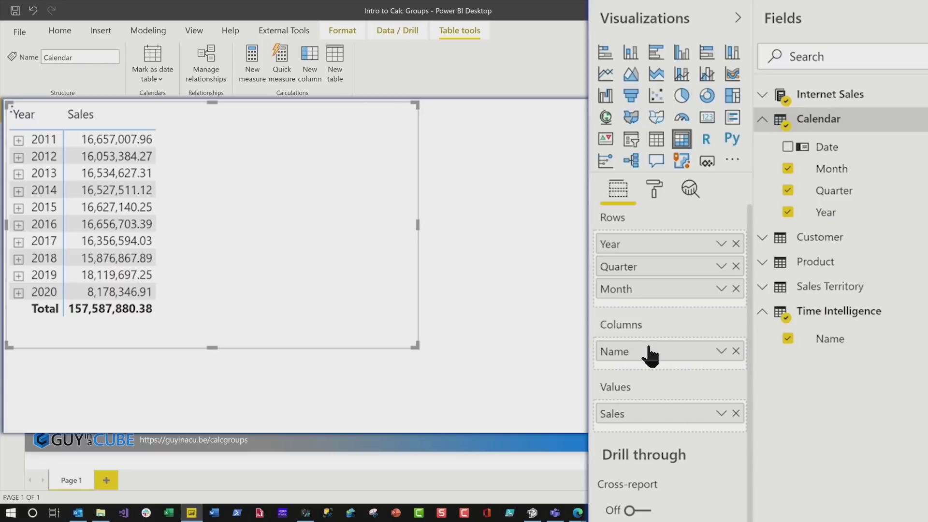
Step: Enlarge the matrix to show all calculation columns, then switch to Tabular Editor
left_click_drag(410, 341, 586, 430)
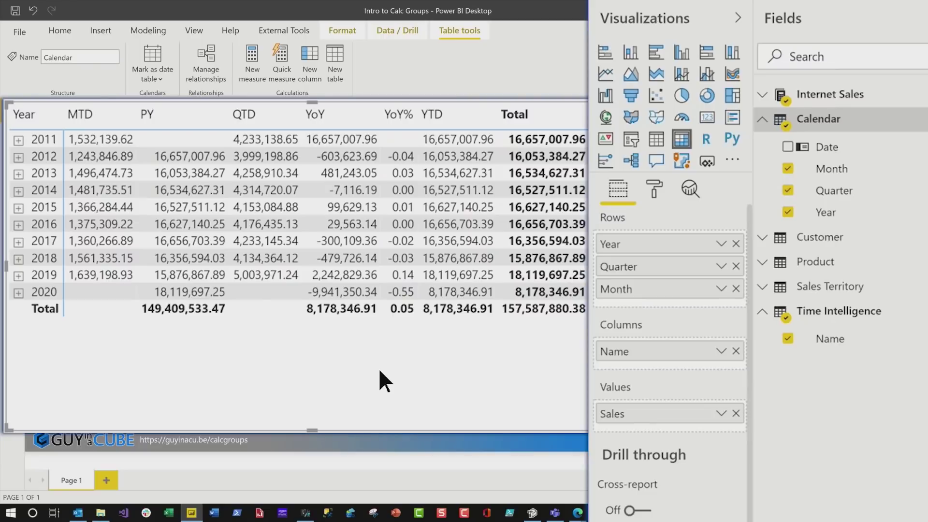
left_click(532, 512)
Step: Add a Time Intelligence calculation item named Current with the formatted expression SELECTEDMEASURE ()
right_click(88, 286)
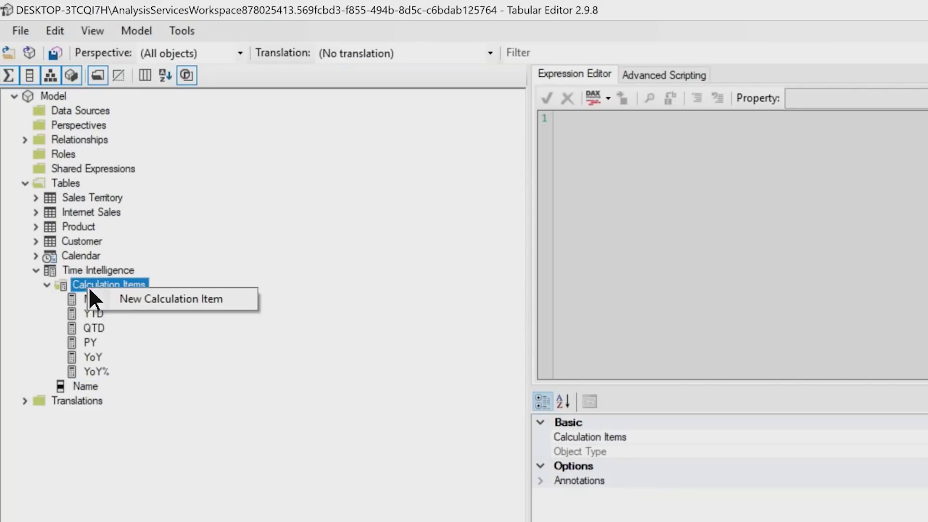
left_click(135, 303)
type("Current")
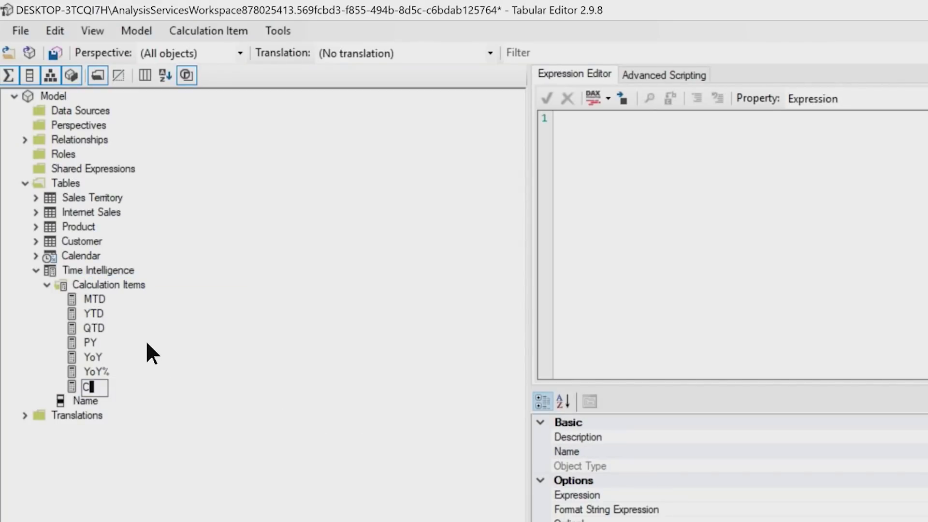
key("Return")
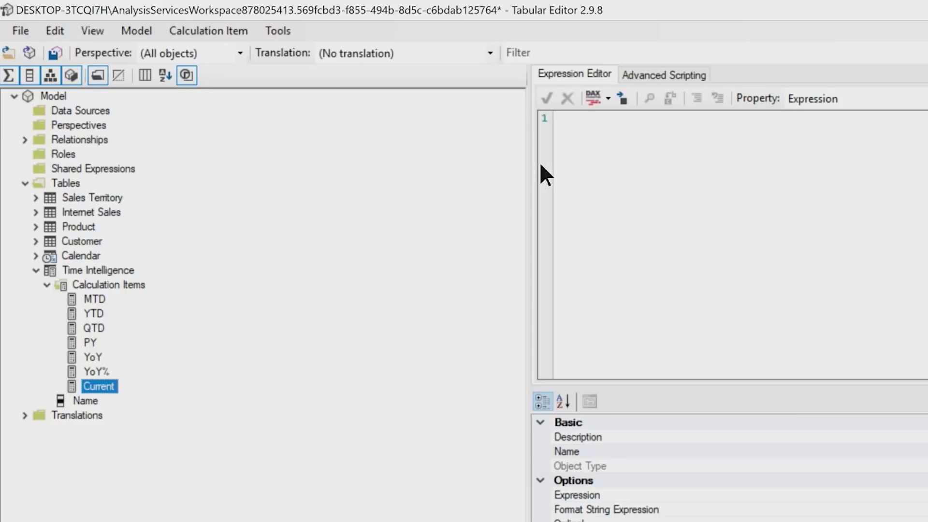
left_click(605, 145)
type("SELECTEDMEASURE(")
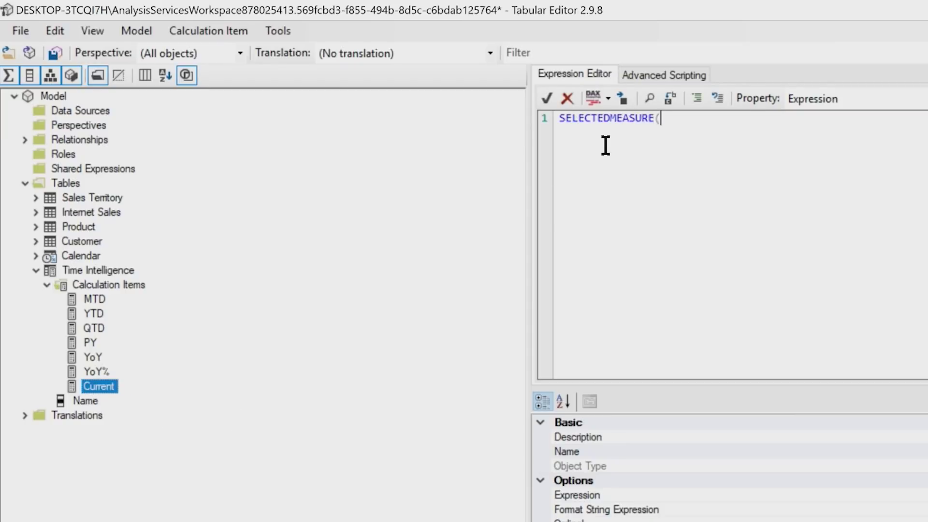
left_click(598, 98)
Step: Save the change over the deployed model and return to Power BI Desktop
left_click(55, 52)
left_click(754, 473)
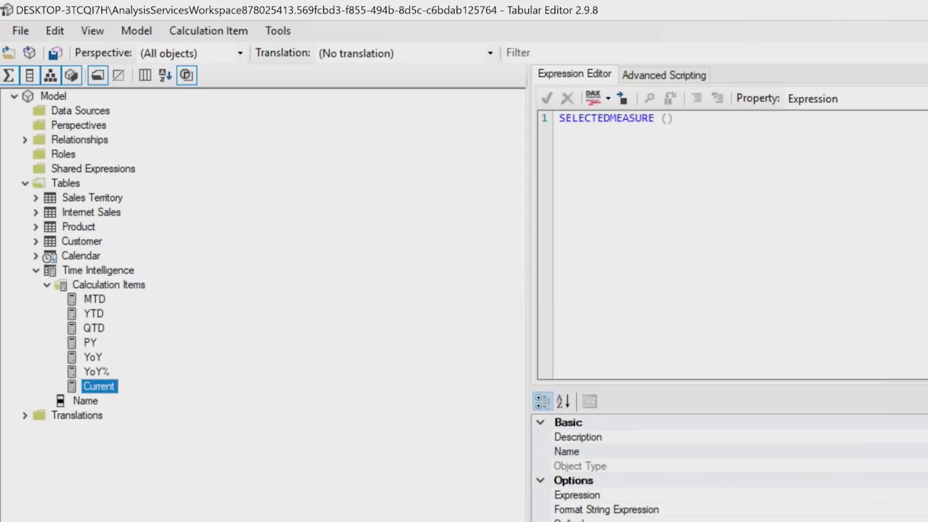
key("alt+Tab")
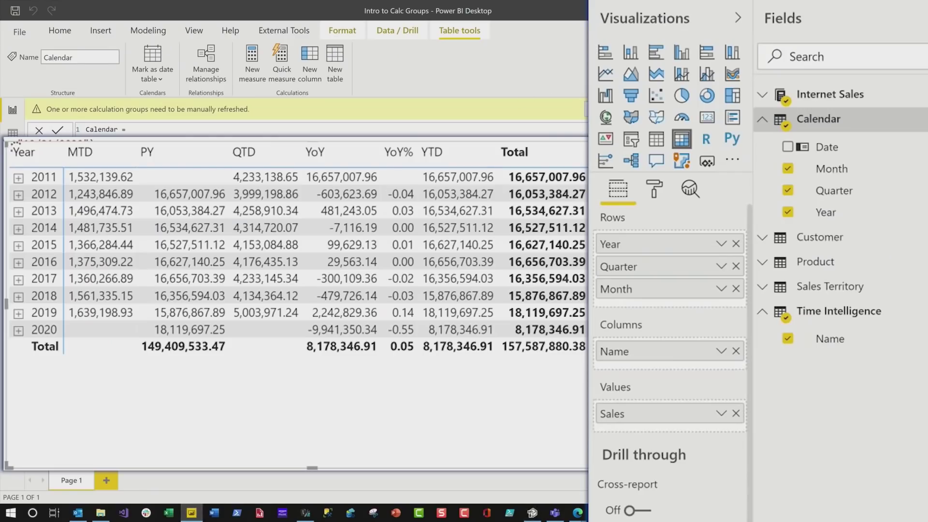
Step: Refresh the calculation groups so the matrix gains a Current column of plain Sales
left_click(586, 109)
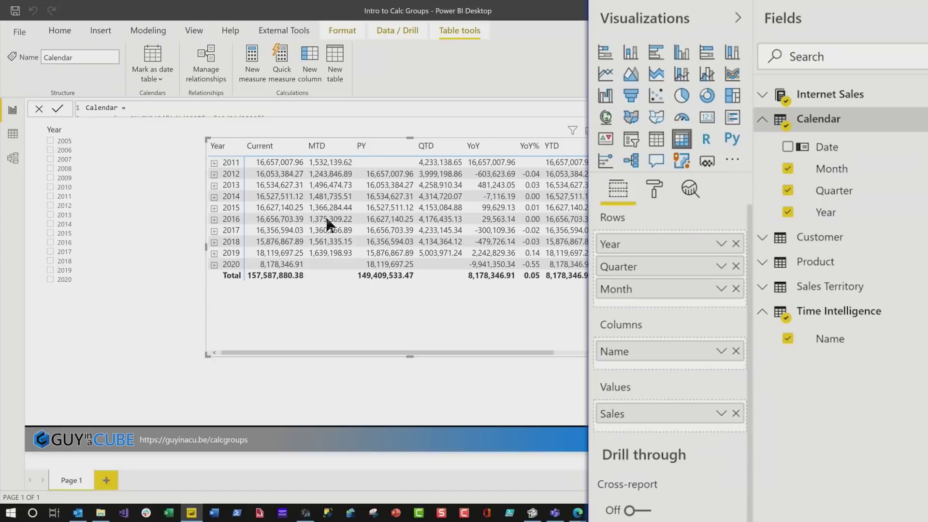
Step: Add a slicer of the Time Intelligence Name field, sized to show every item
left_click(144, 261)
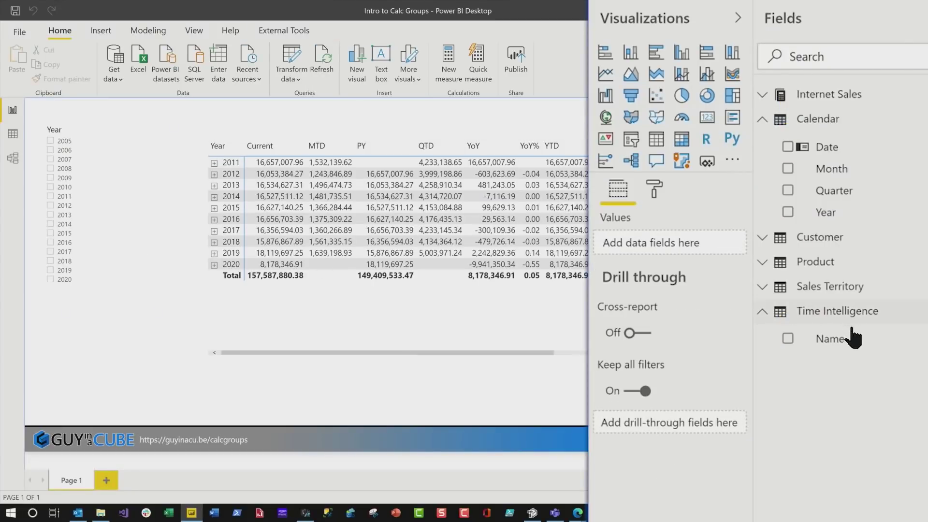
left_click_drag(840, 338, 85, 341)
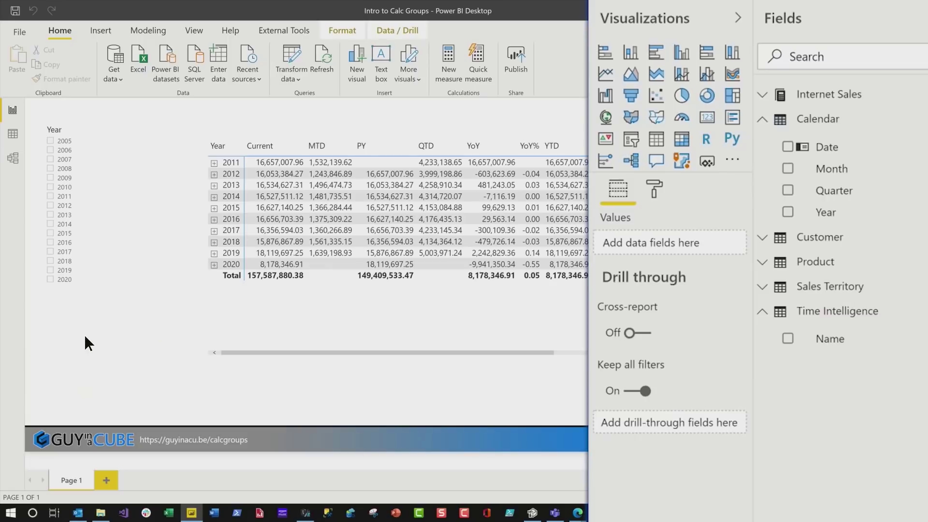
left_click(631, 140)
left_click_drag(110, 372, 125, 411)
Step: After reviewing its selection controls, filter the slicer to just YoY and YoY%
left_click(647, 191)
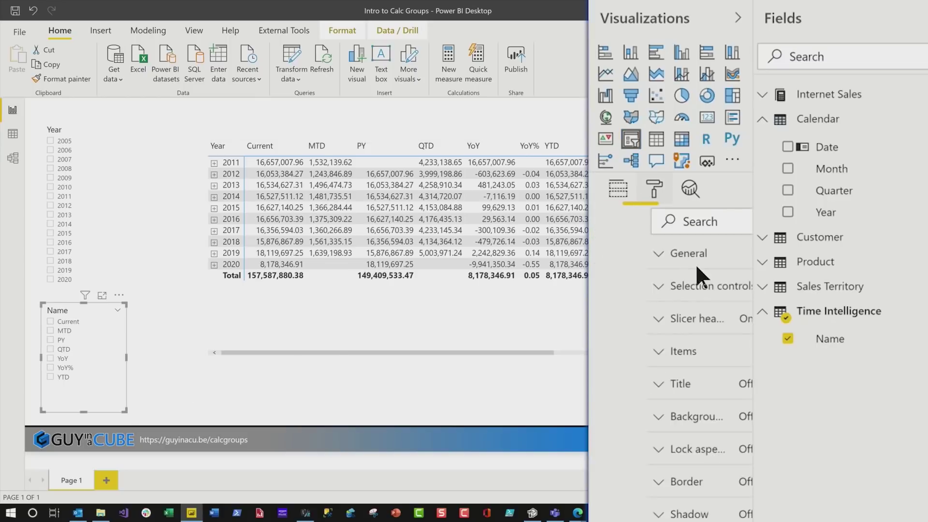
left_click(624, 293)
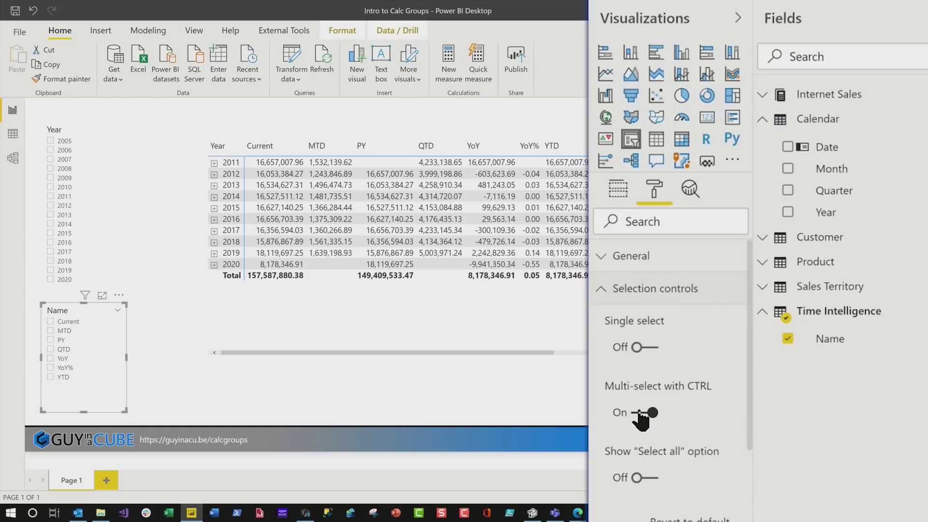
left_click(602, 289)
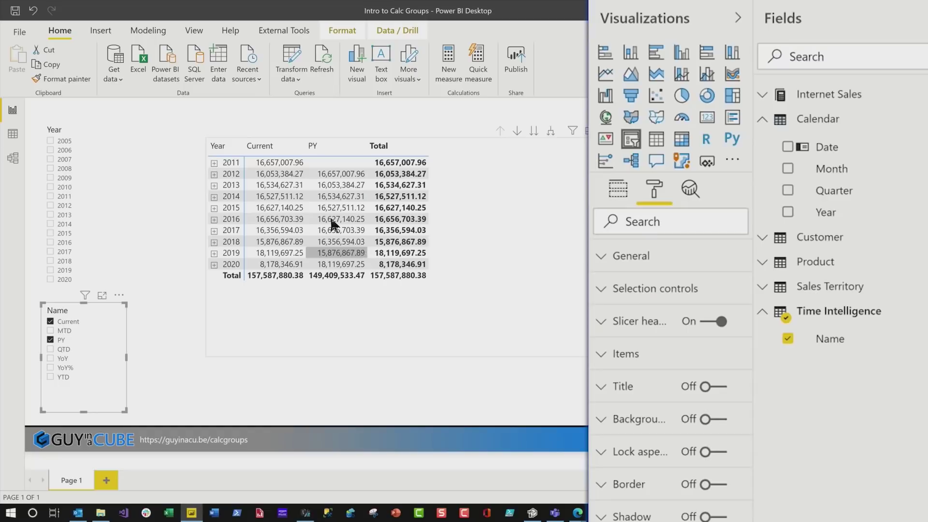
left_click(66, 339)
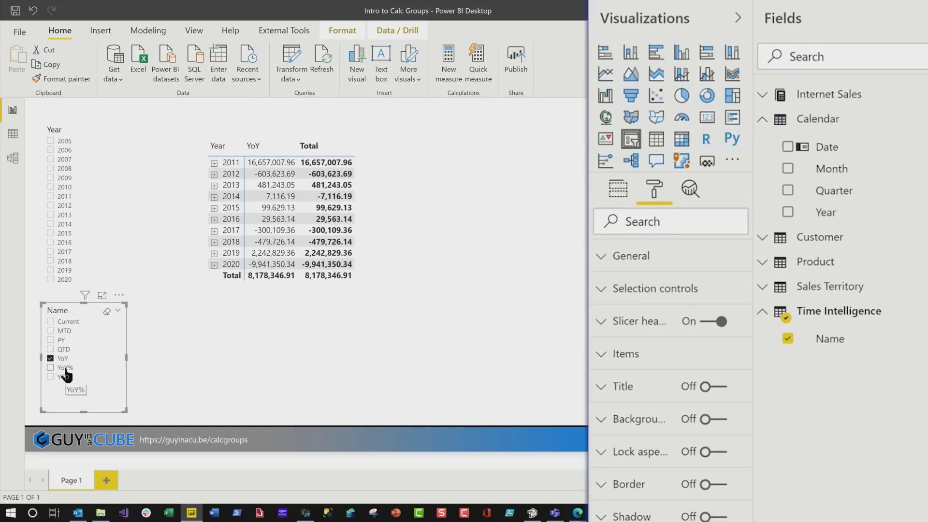
left_click(64, 368)
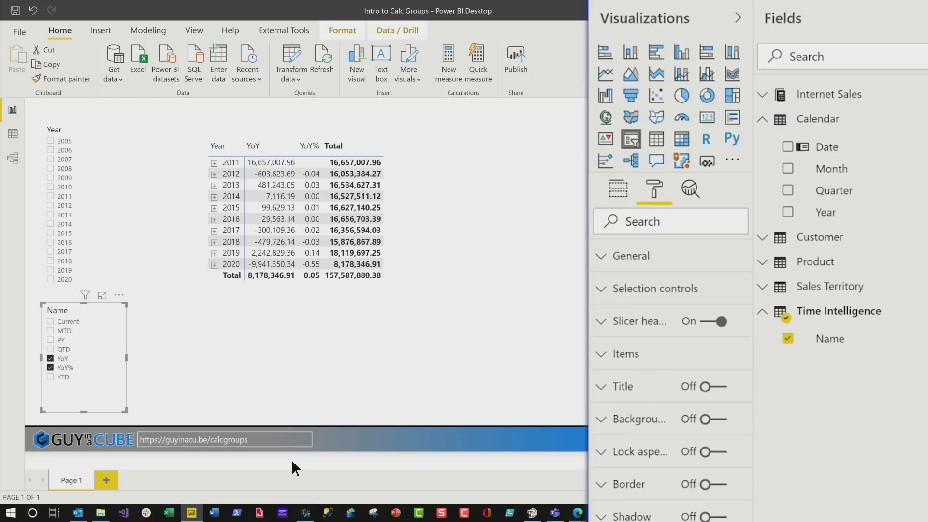
Step: Give the YoY% calculation item the format string "0.00%" and save over the deployed model
left_click(533, 513)
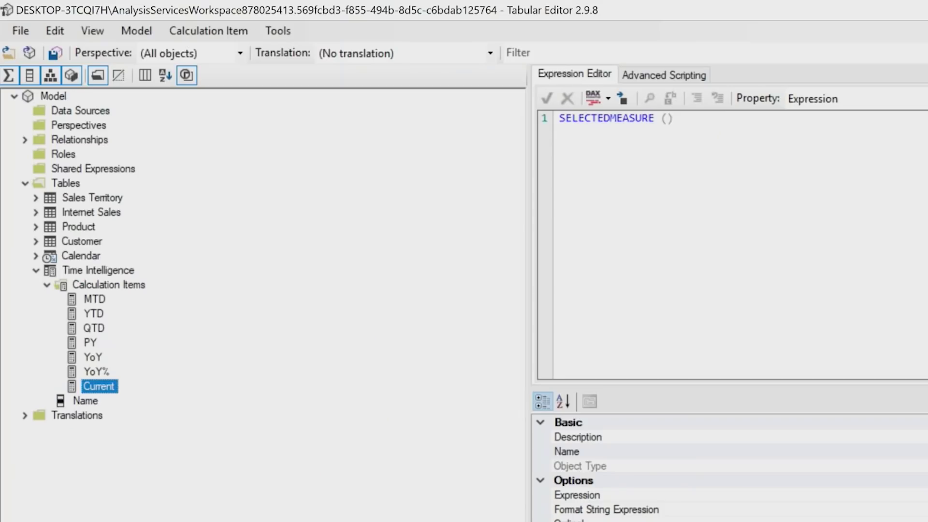
left_click(92, 373)
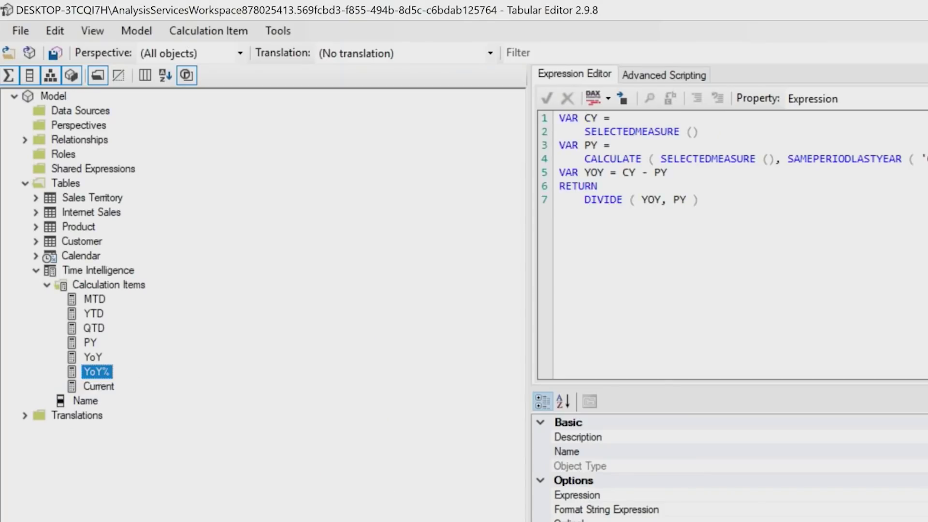
left_click(575, 310)
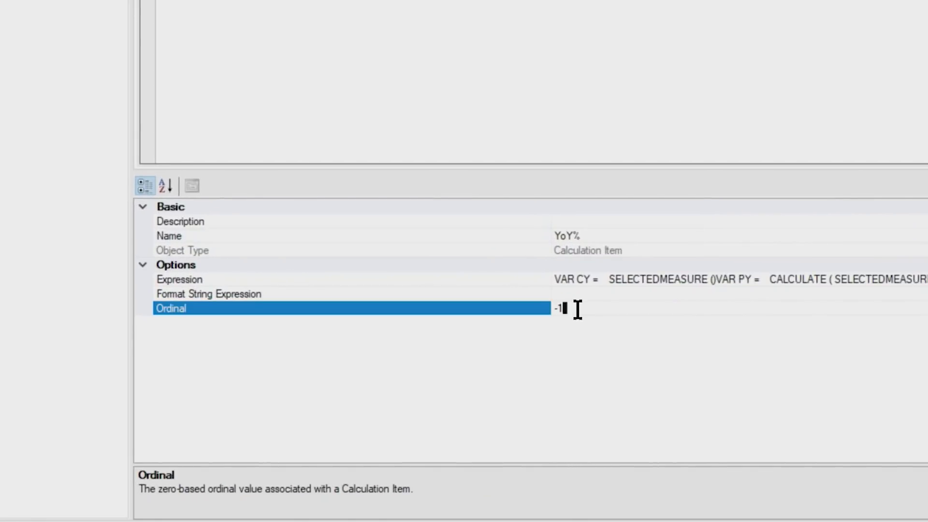
left_click(579, 296)
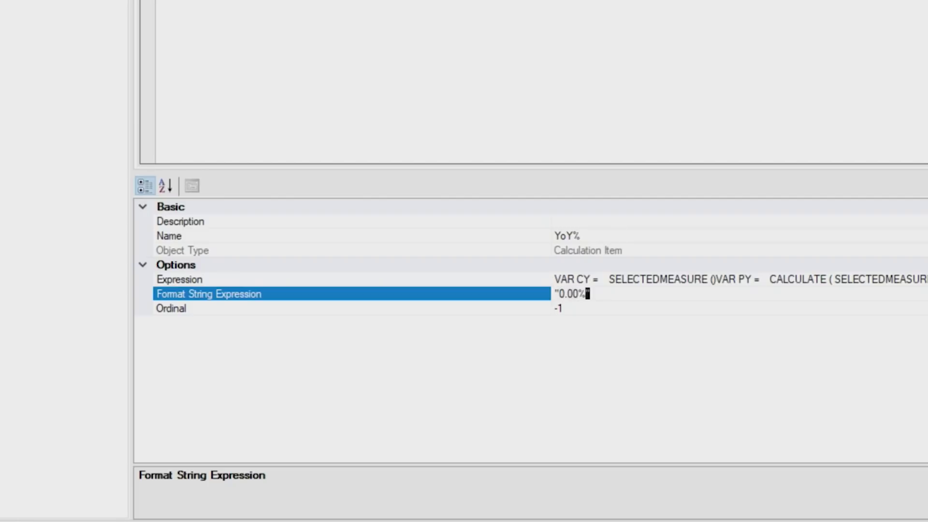
key("ctrl+s")
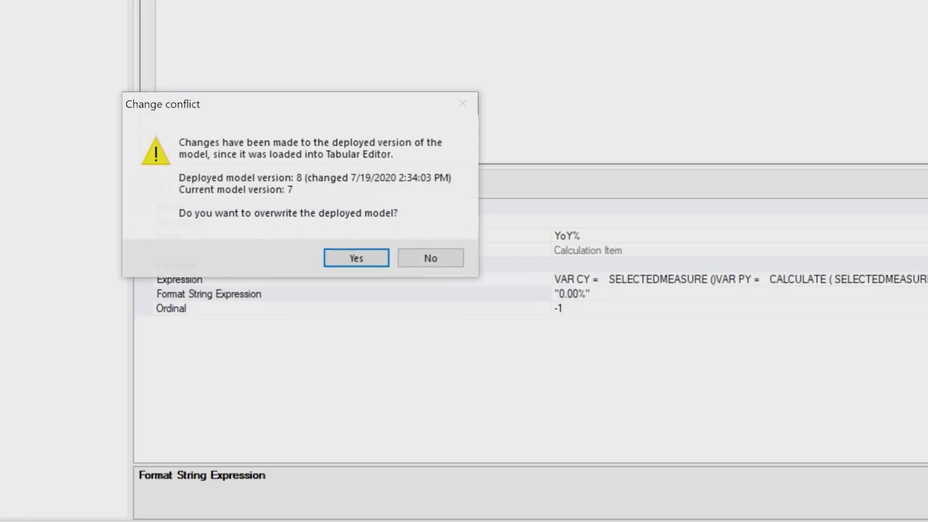
left_click(357, 255)
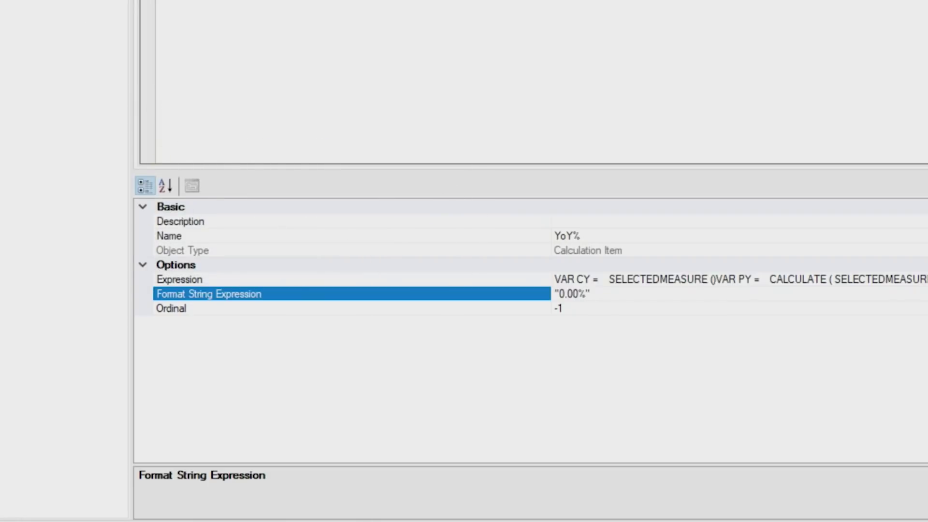